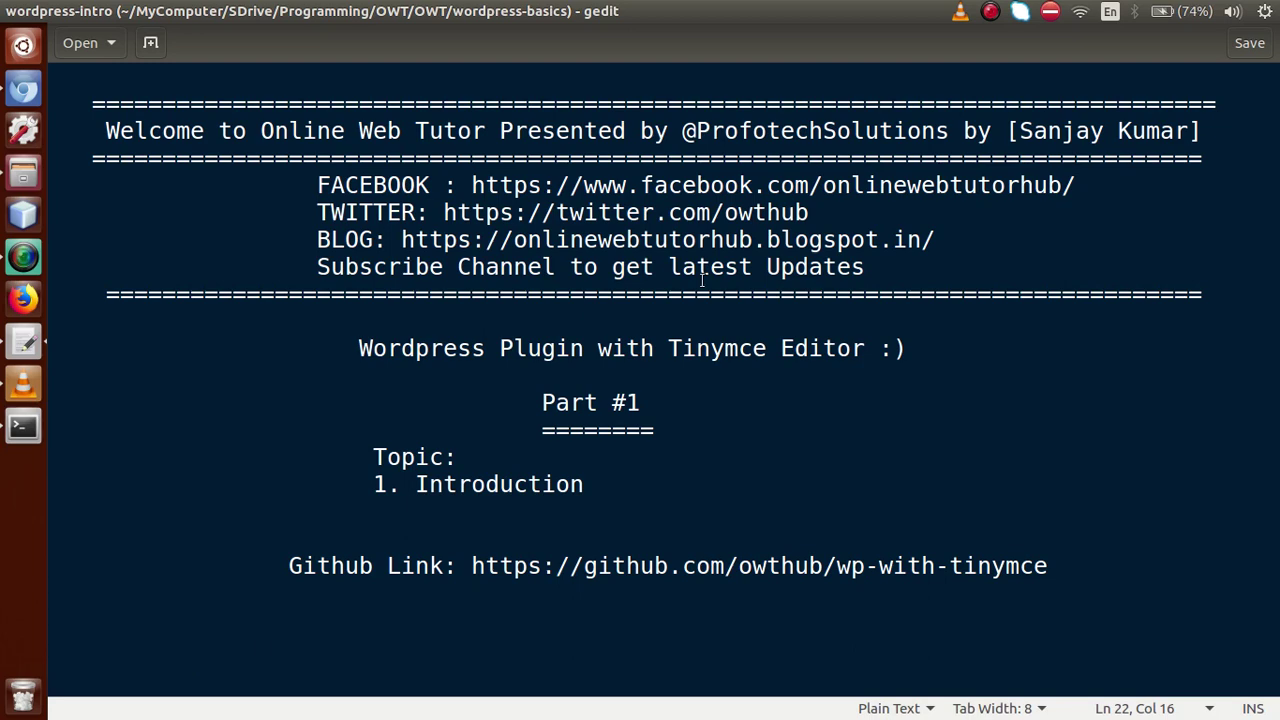
Move from Chromium's YouTube playlists, via the notes, to the WP with Tinymce dashboard tab.
click(25, 95)
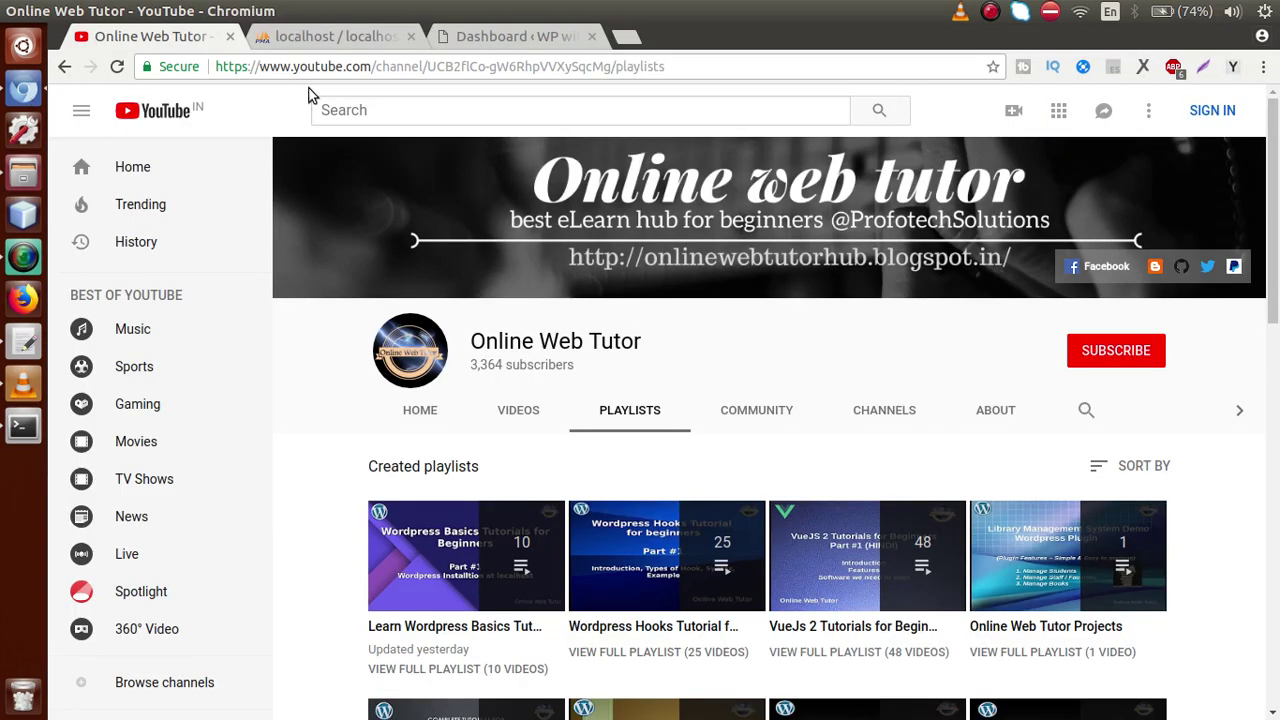
mouse_move(1276, 163)
mouse_down()
mouse_move(1254, 400)
mouse_move(1262, 148)
mouse_up()
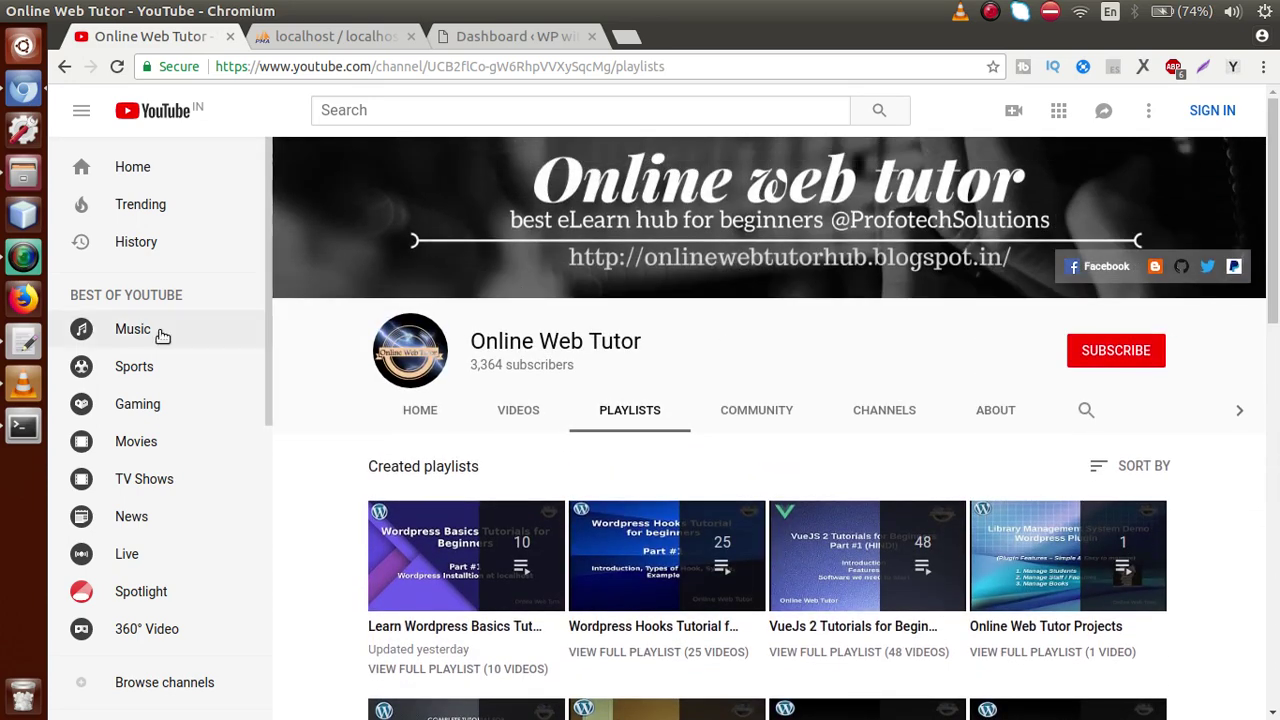
key(alt+Tab)
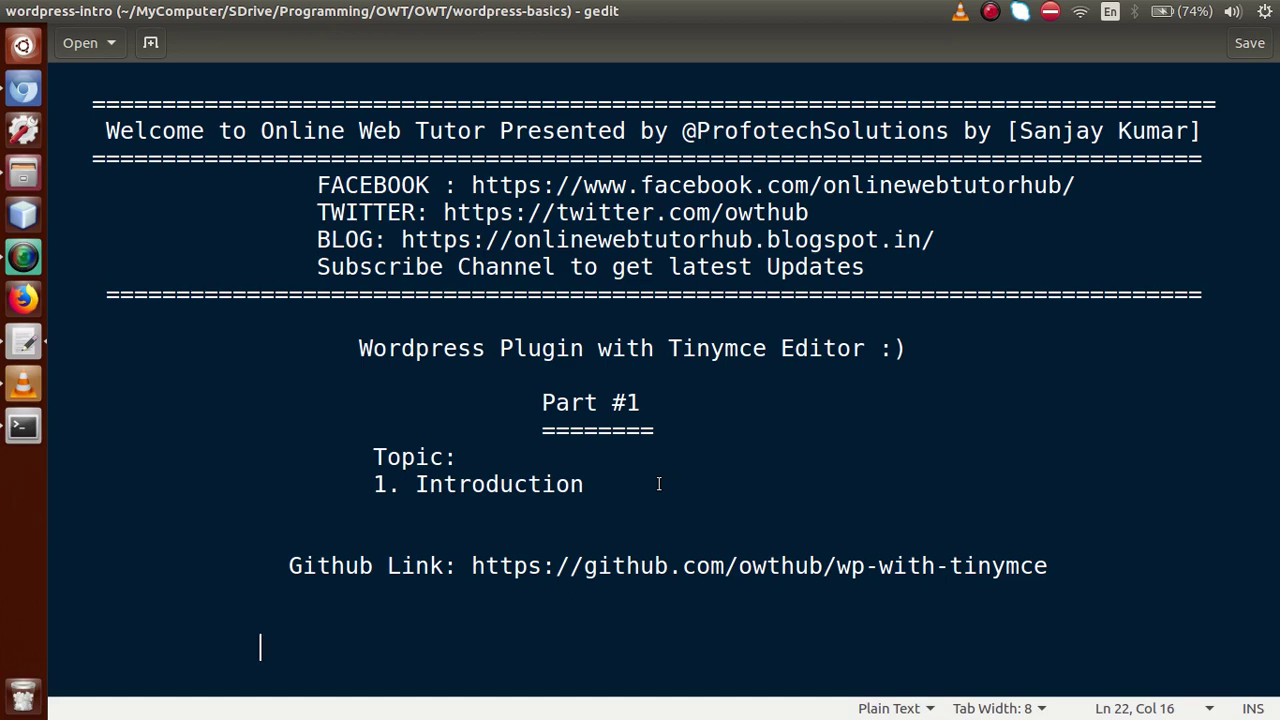
click(24, 90)
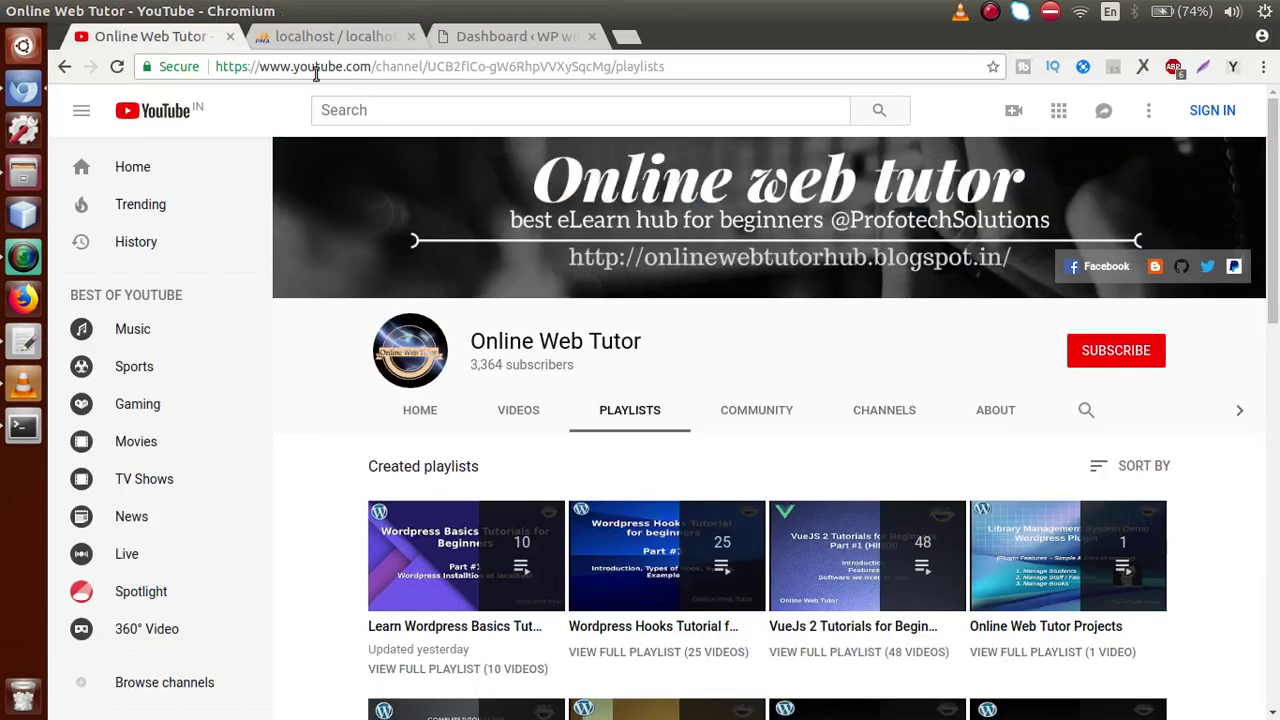
click(456, 38)
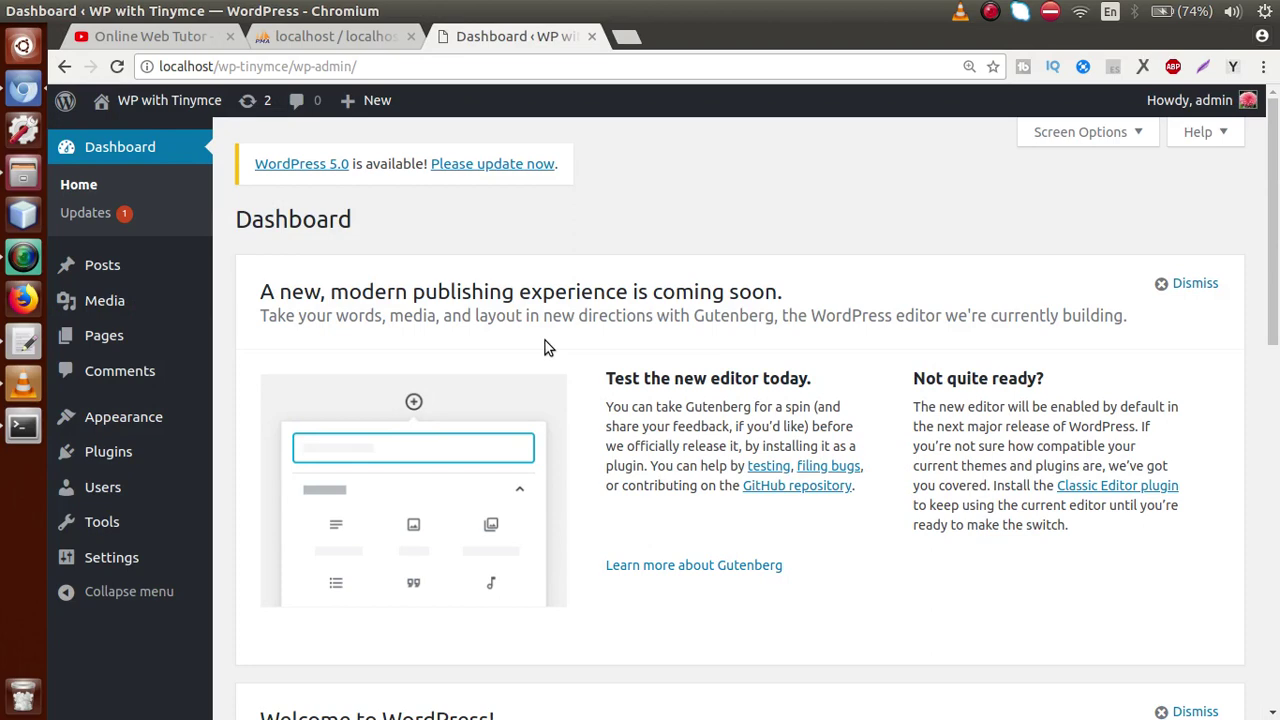
Preview the Add New Post editor, then view Installed Plugins showing Akismet and Hello Dolly.
click(102, 266)
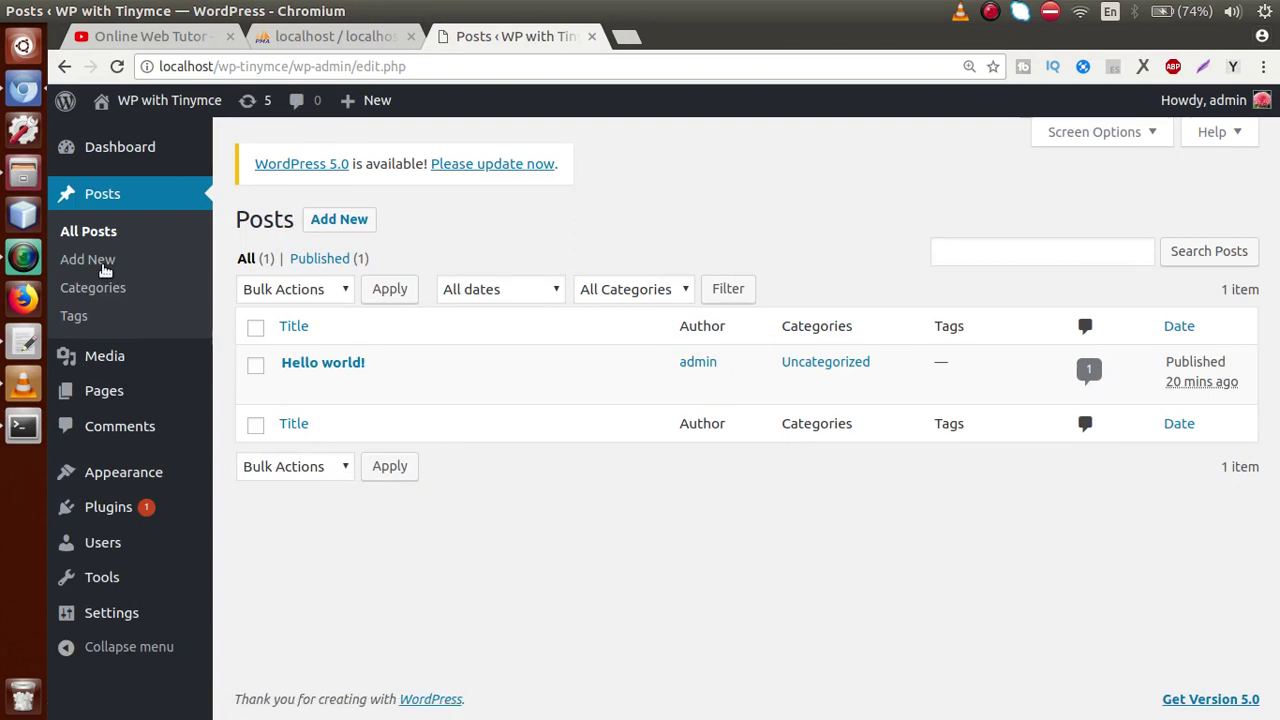
click(345, 221)
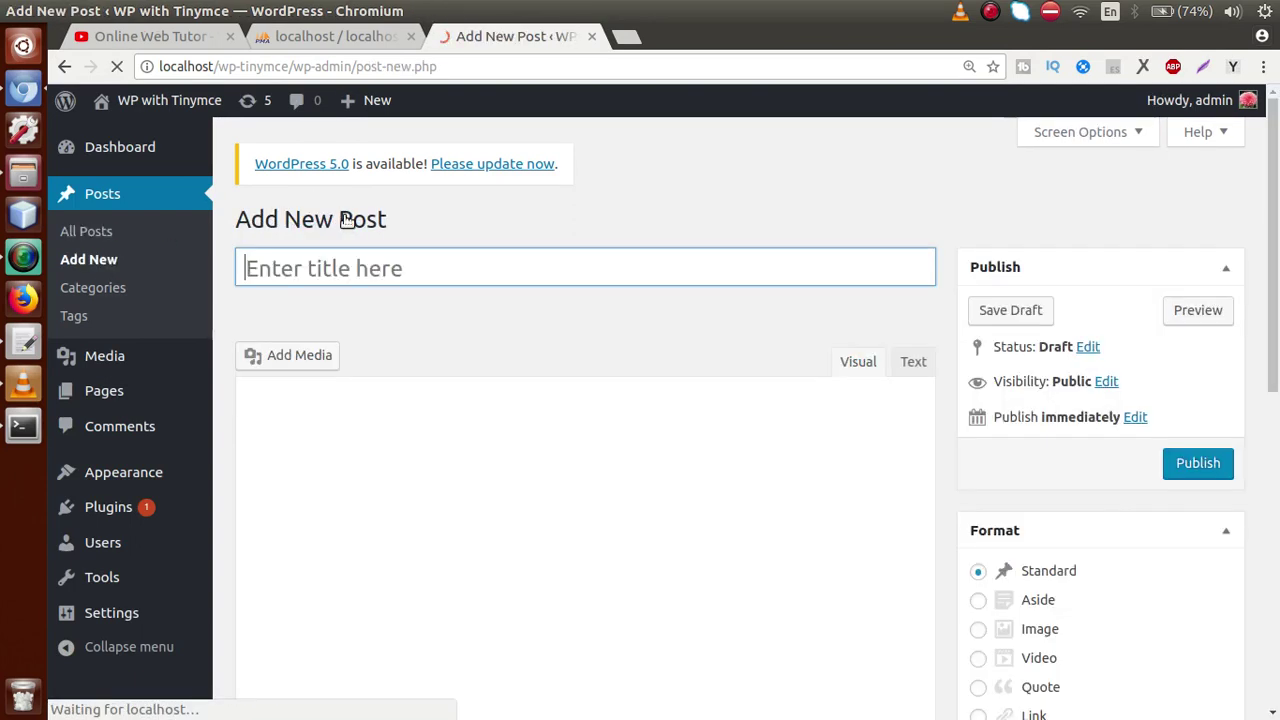
click(425, 465)
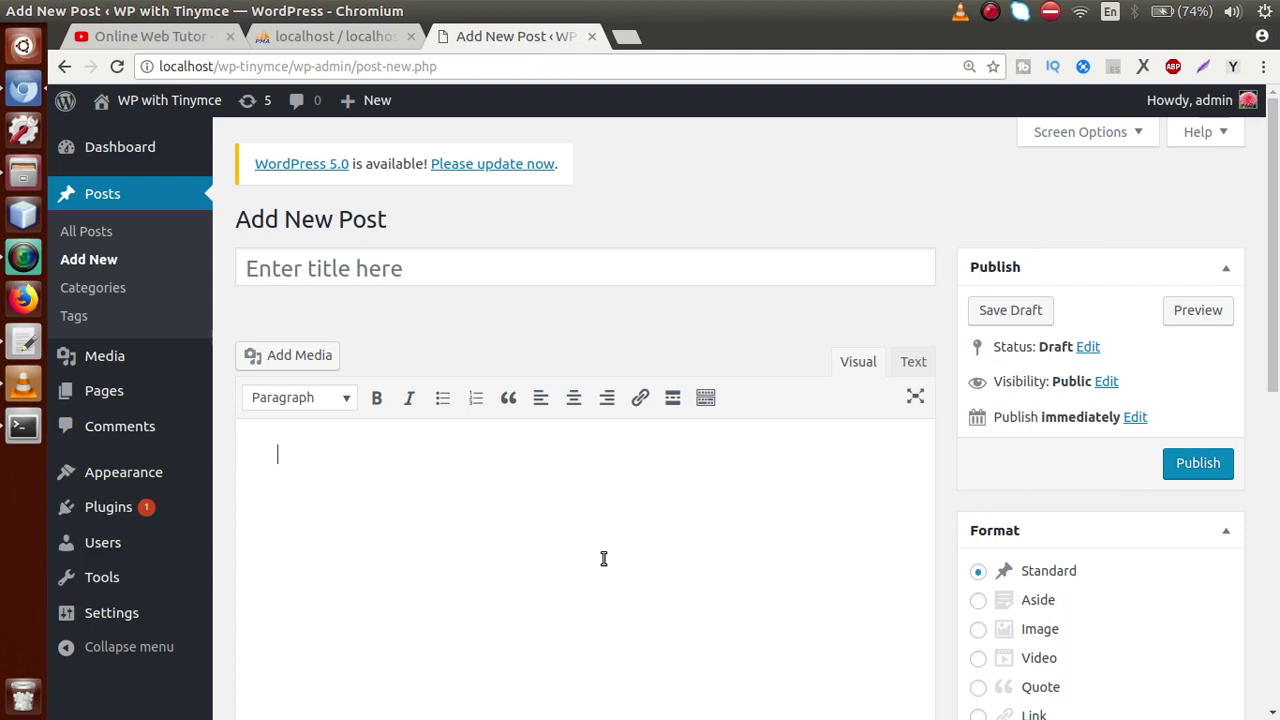
drag(1271, 244, 1273, 326)
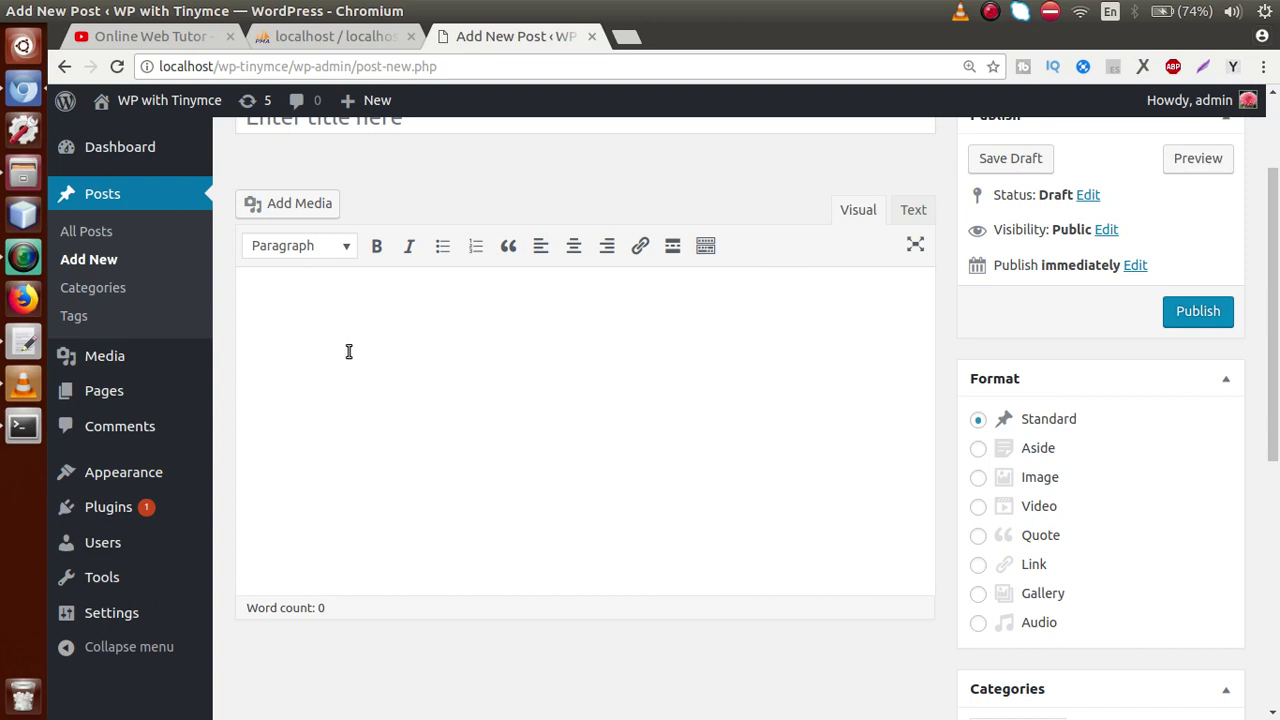
click(120, 495)
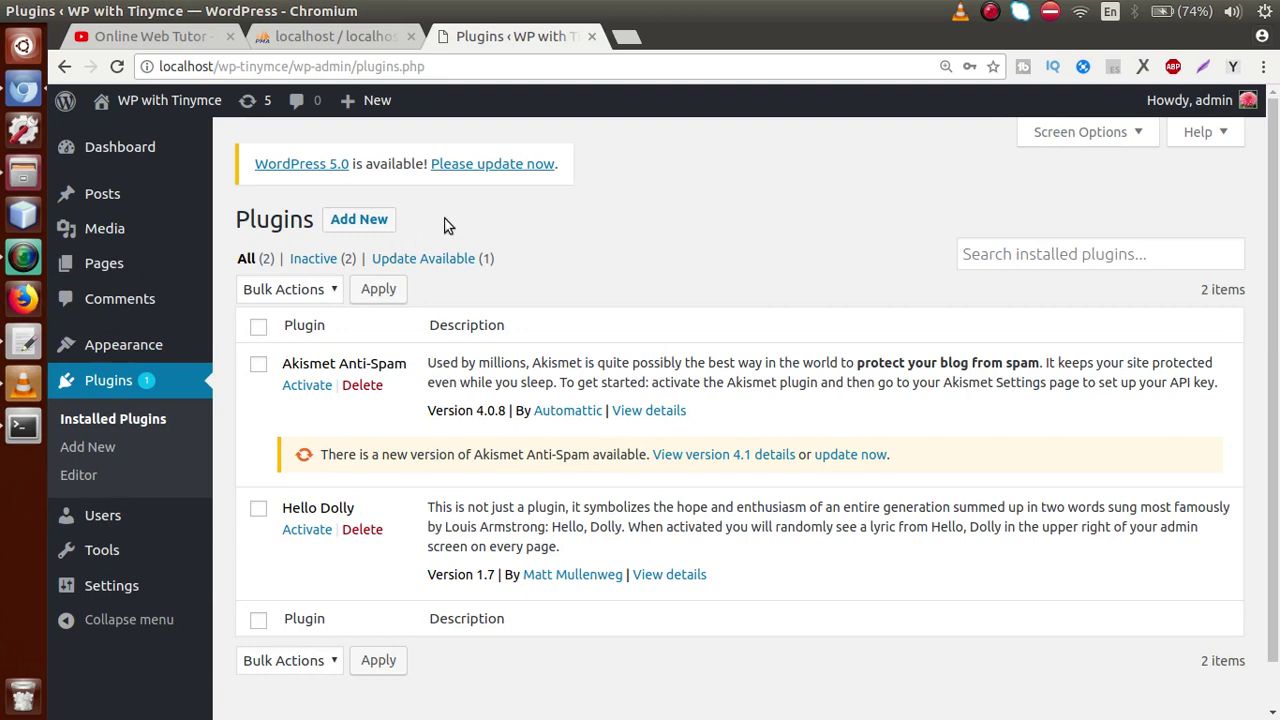
Search plugins for 'quiz maker' and install it, then open wp-config.php in gedit.
click(377, 223)
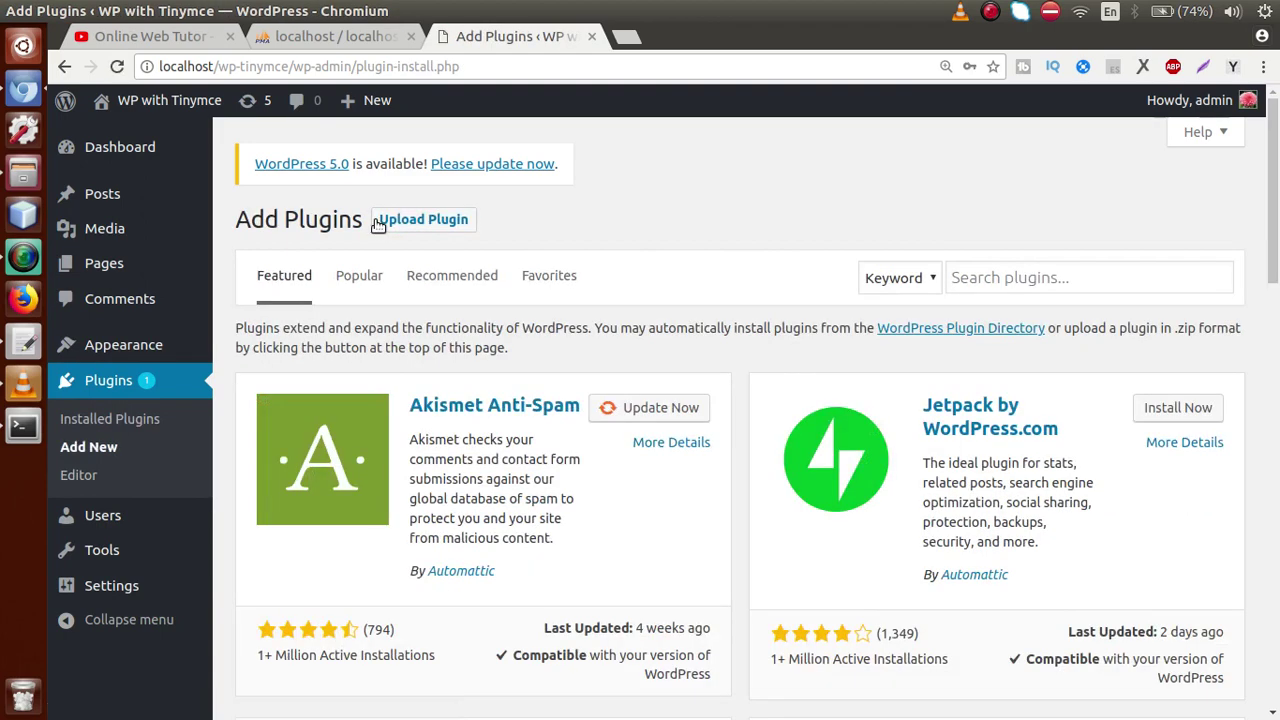
click(995, 279)
text(quiz maker)
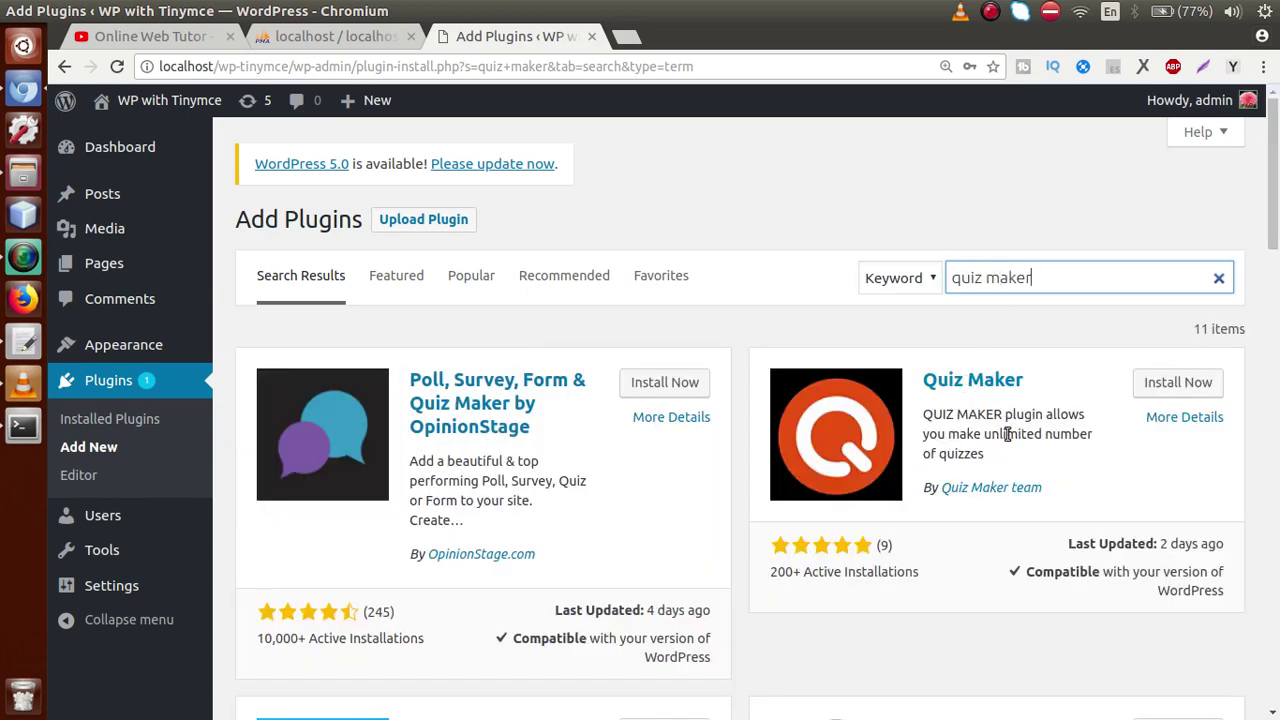
click(1166, 384)
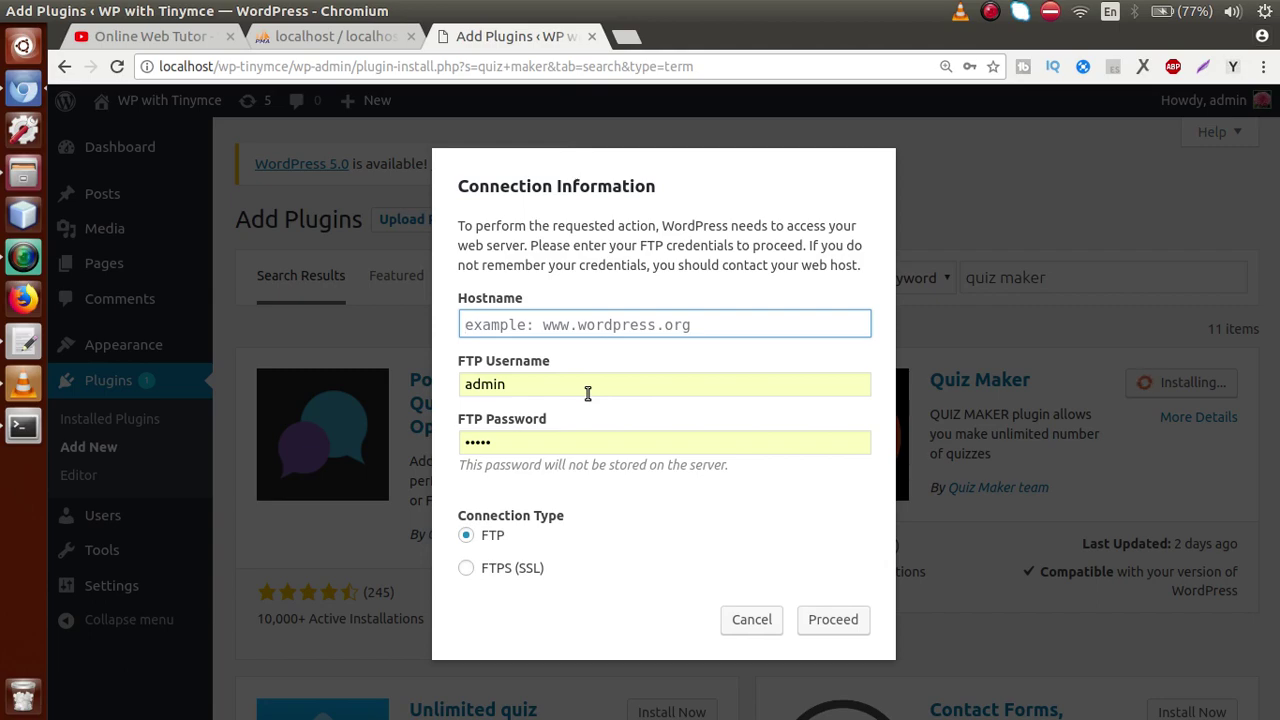
click(23, 172)
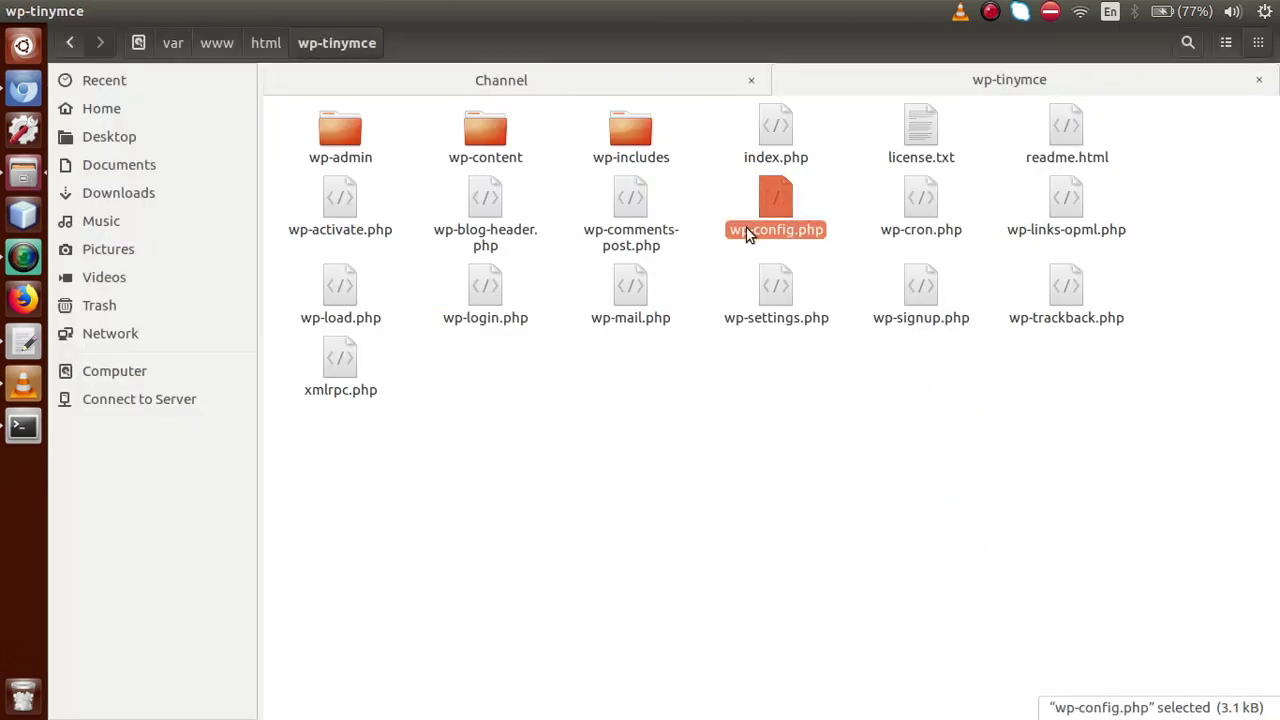
double_click(776, 199)
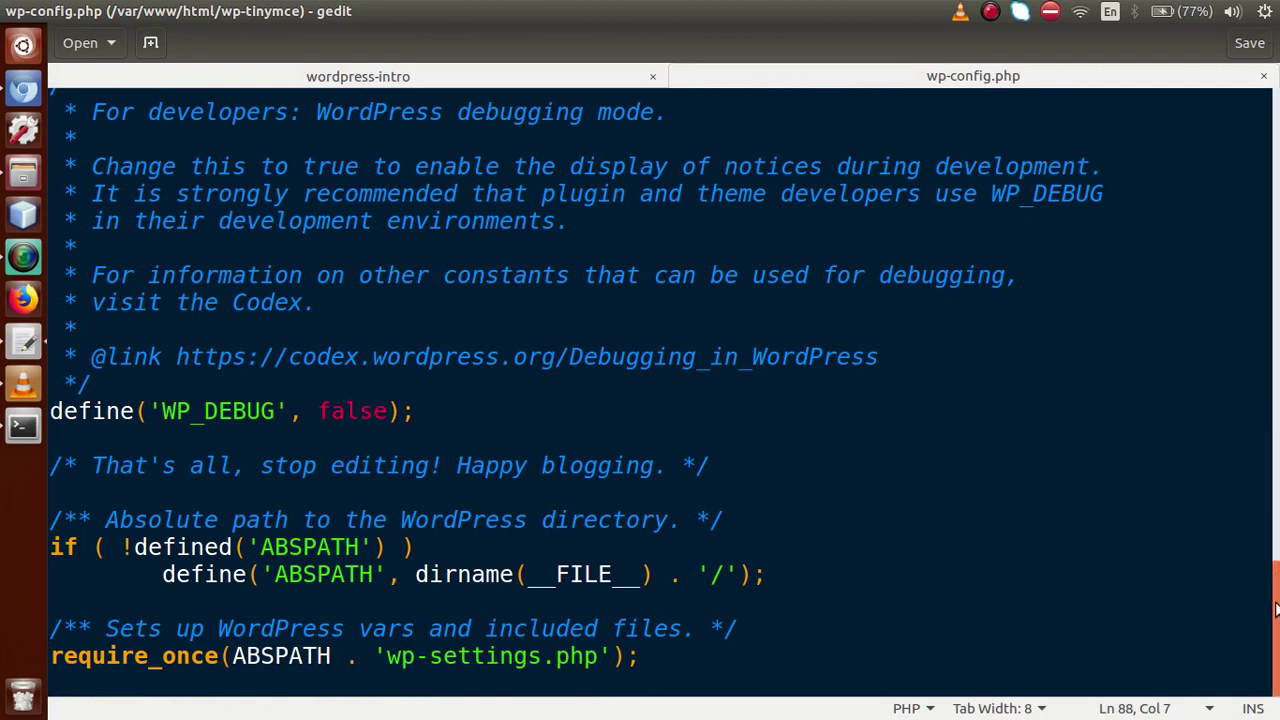
Duplicate the WP_DEBUG define line below itself in wp-config.php.
click(445, 417)
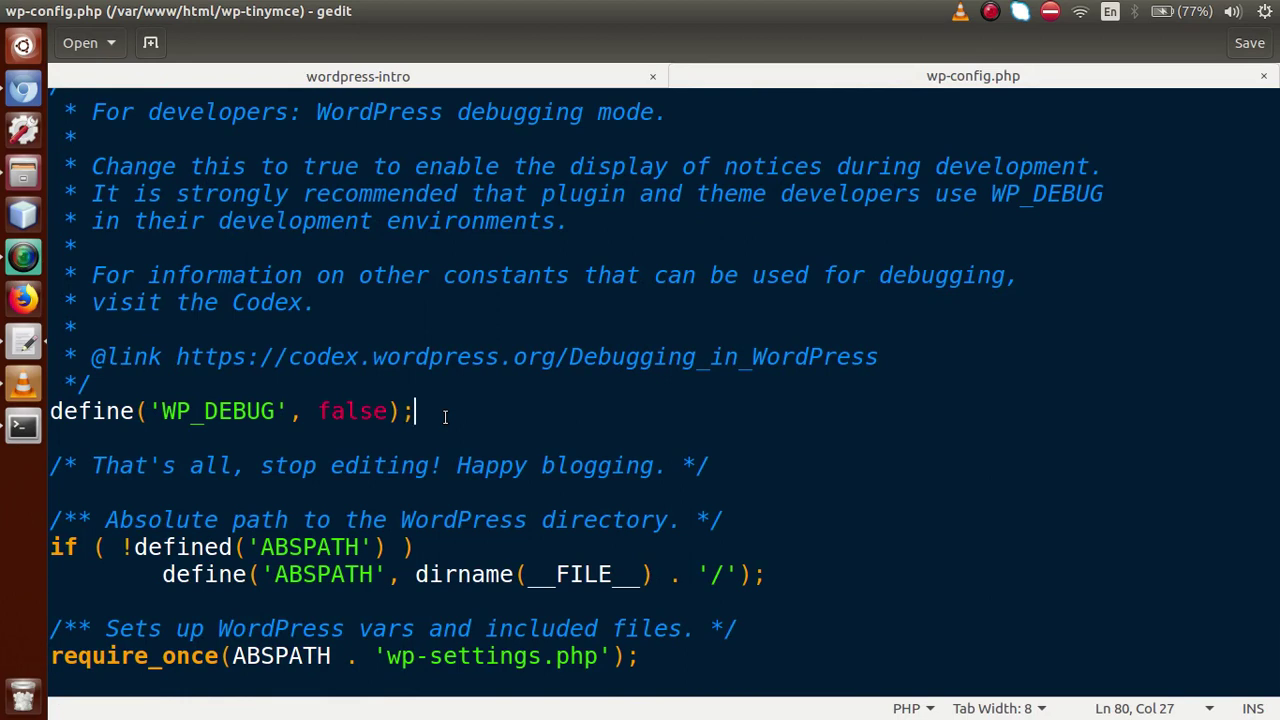
key(shift+Home)
key(ctrl+c)
key(End)
key(Return)
key(Return)
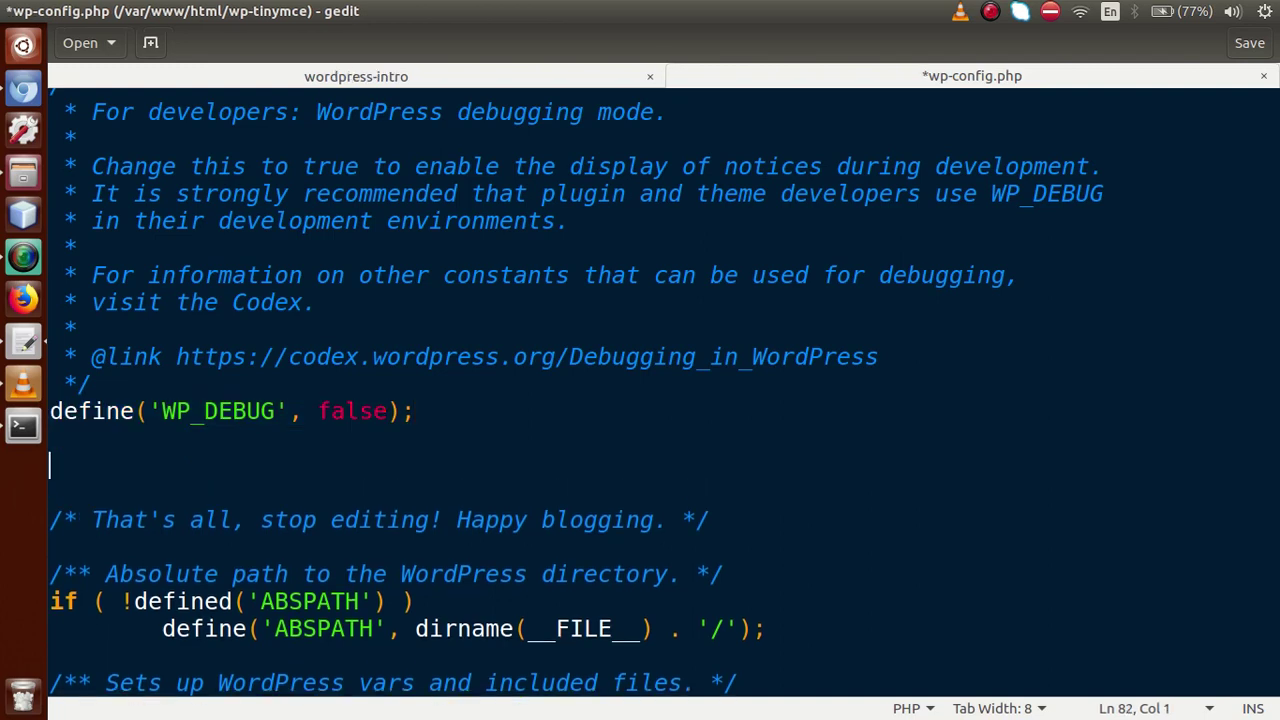
key(ctrl+v)
Change the copy to define('FS_METHOD', 'direct');, save wp-config.php and close it.
double_click(241, 466)
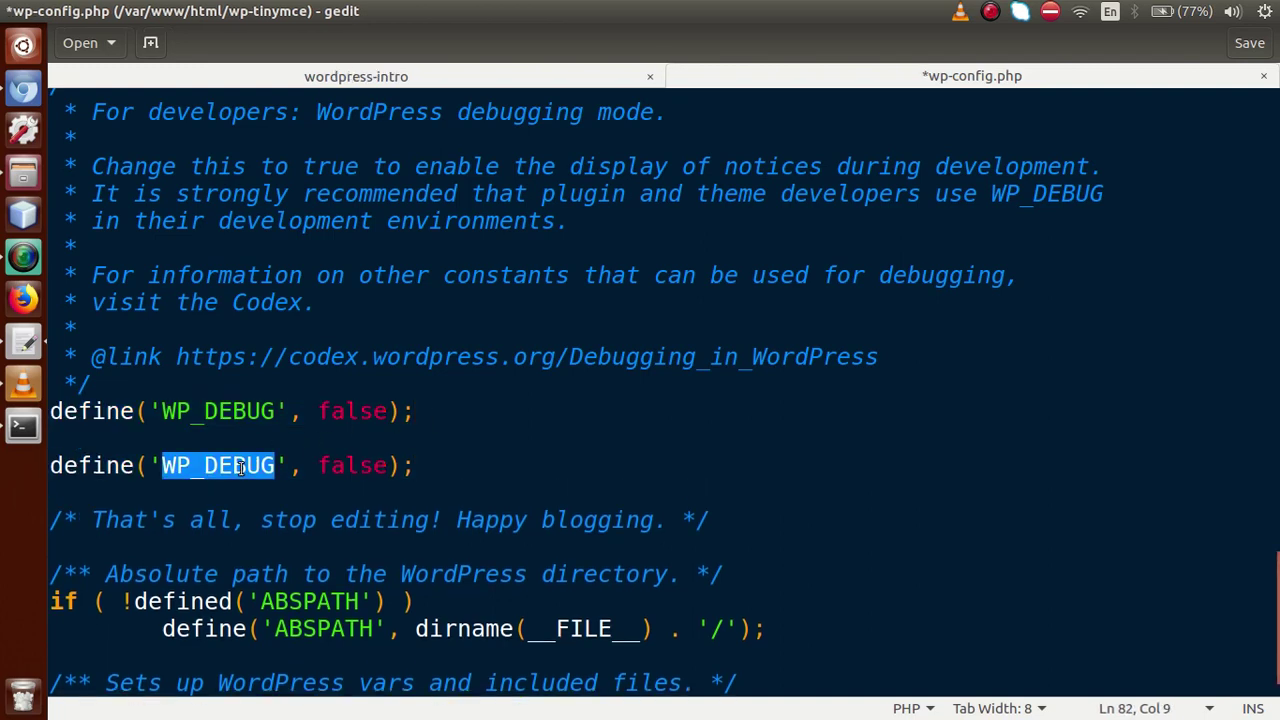
text(FS_METHOD)
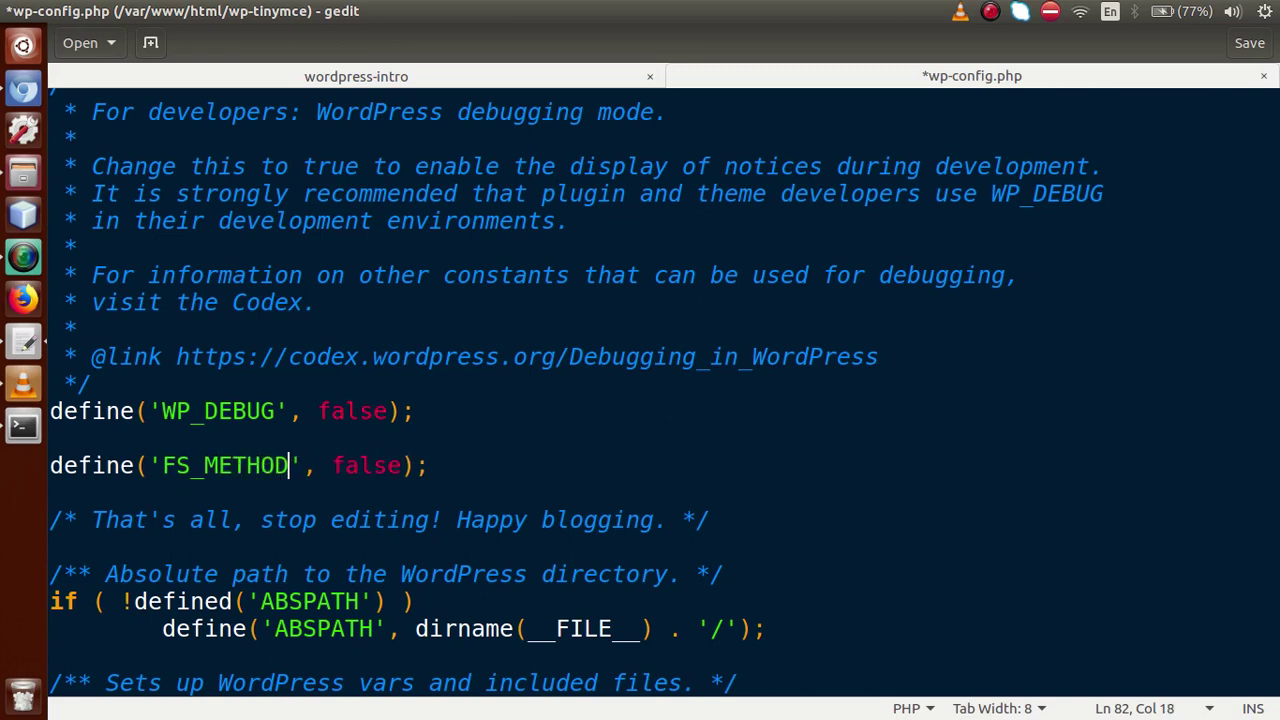
double_click(343, 452)
key(BackSpace)
text('')
key(Left)
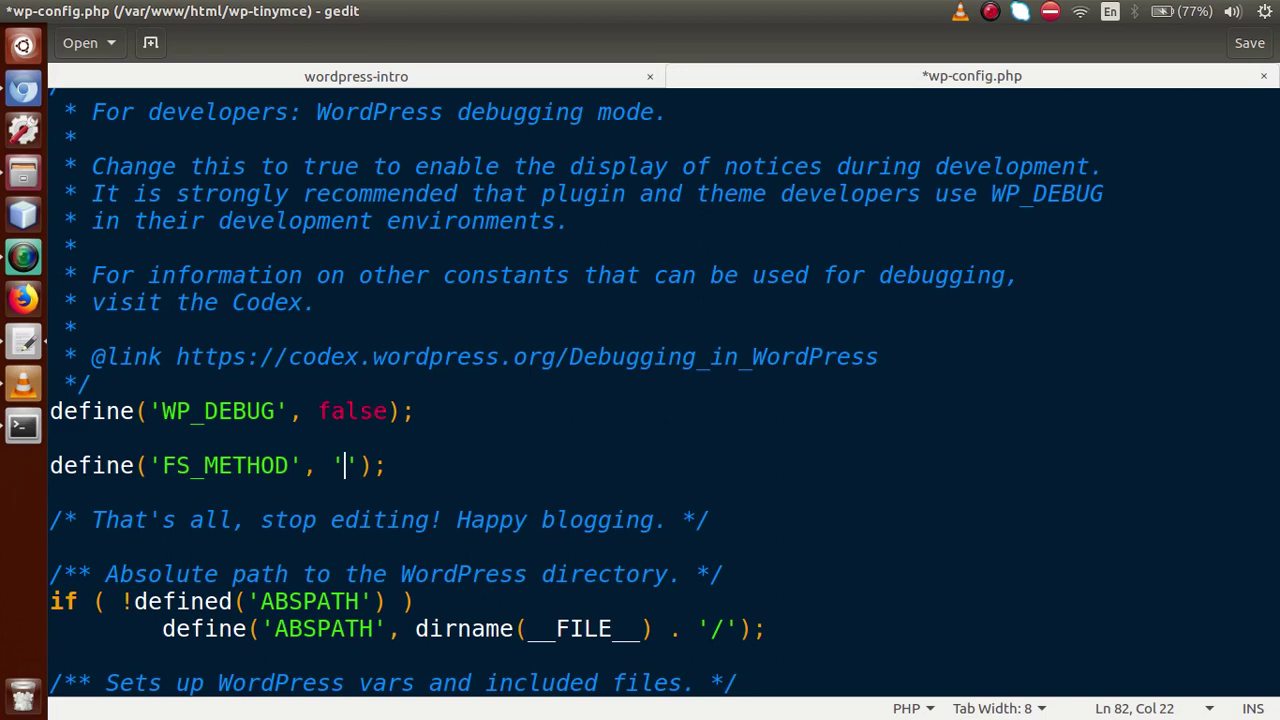
text(direct)
key(ctrl+s)
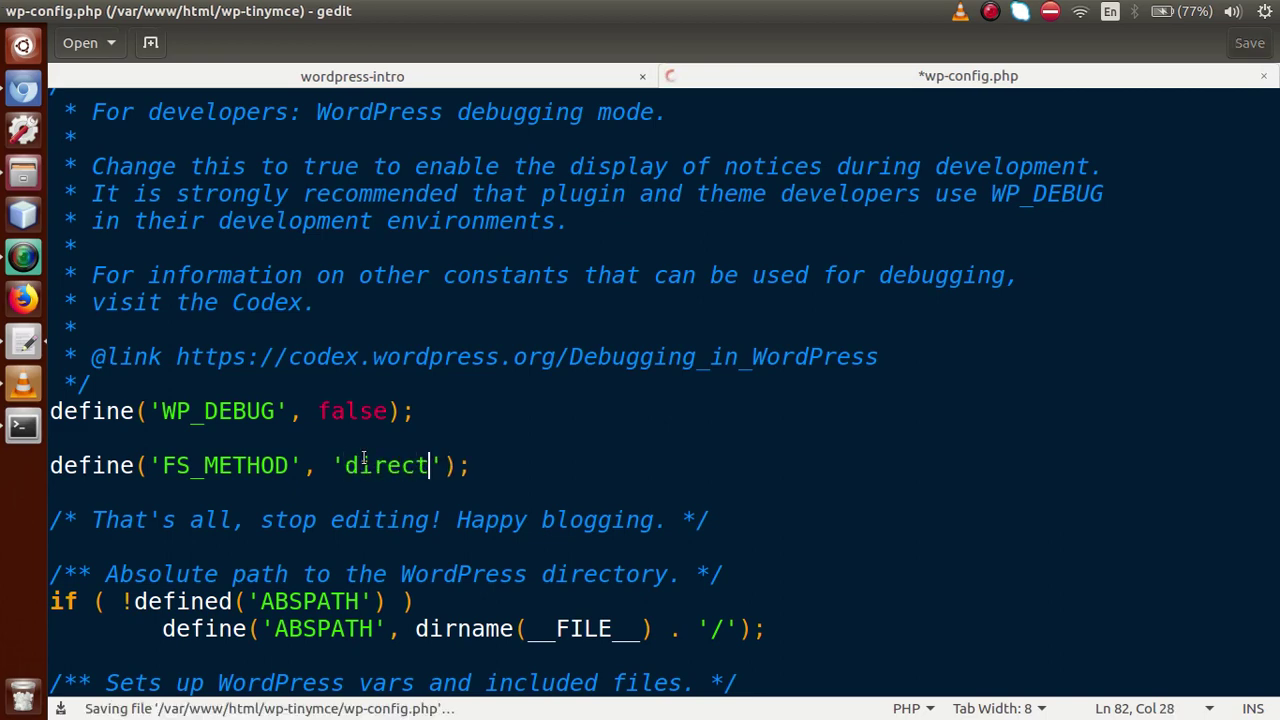
click(1263, 78)
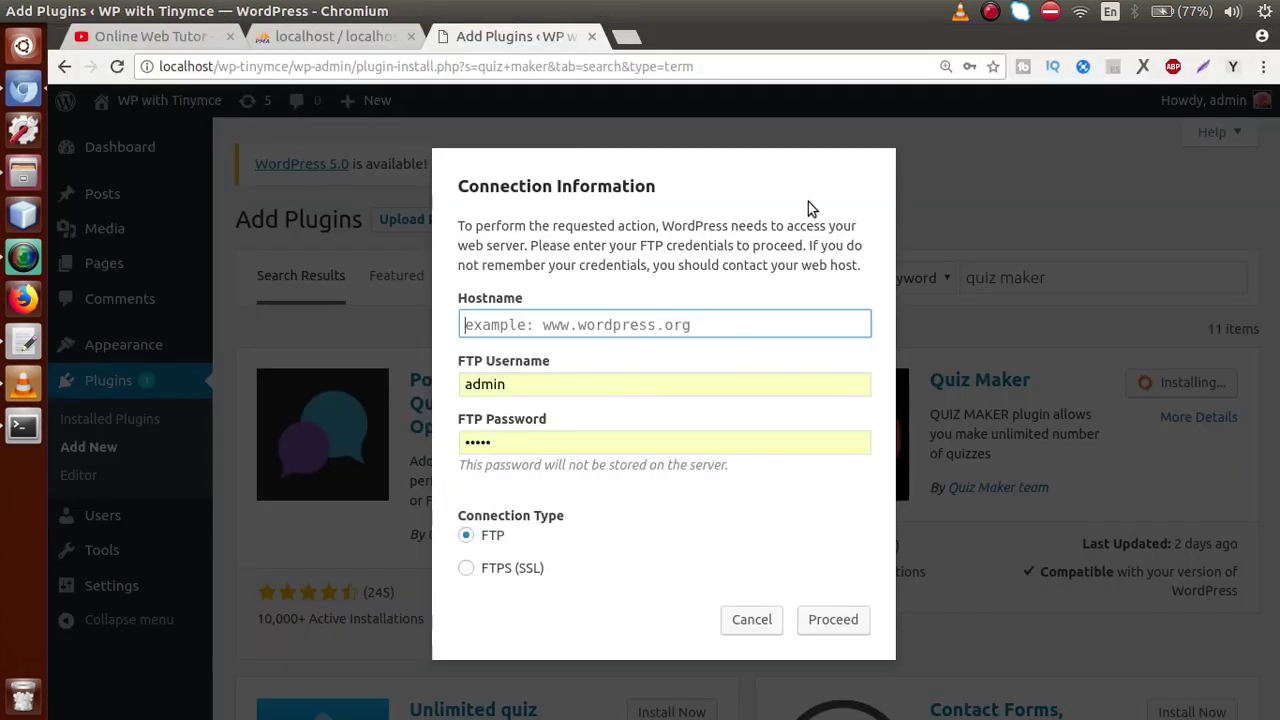
Reload the Add Plugins page, install Quiz Maker 3.5.4 and activate it.
key(F5)
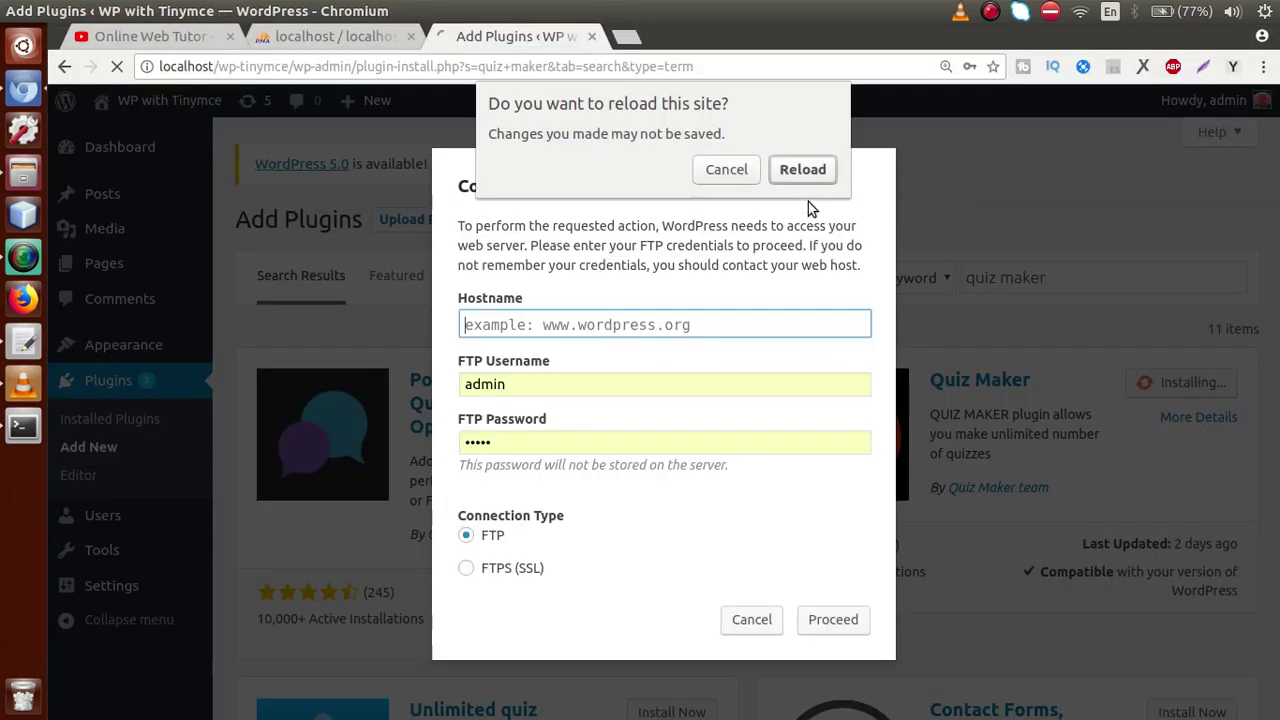
click(798, 169)
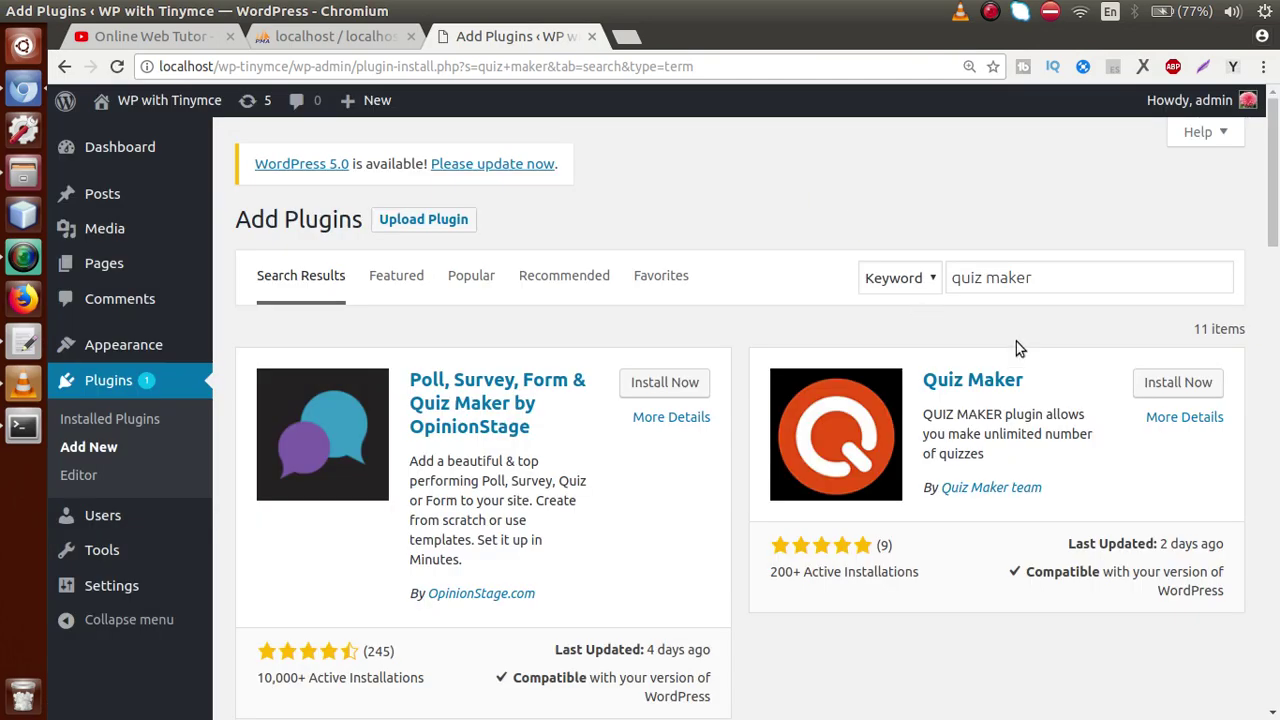
click(1172, 384)
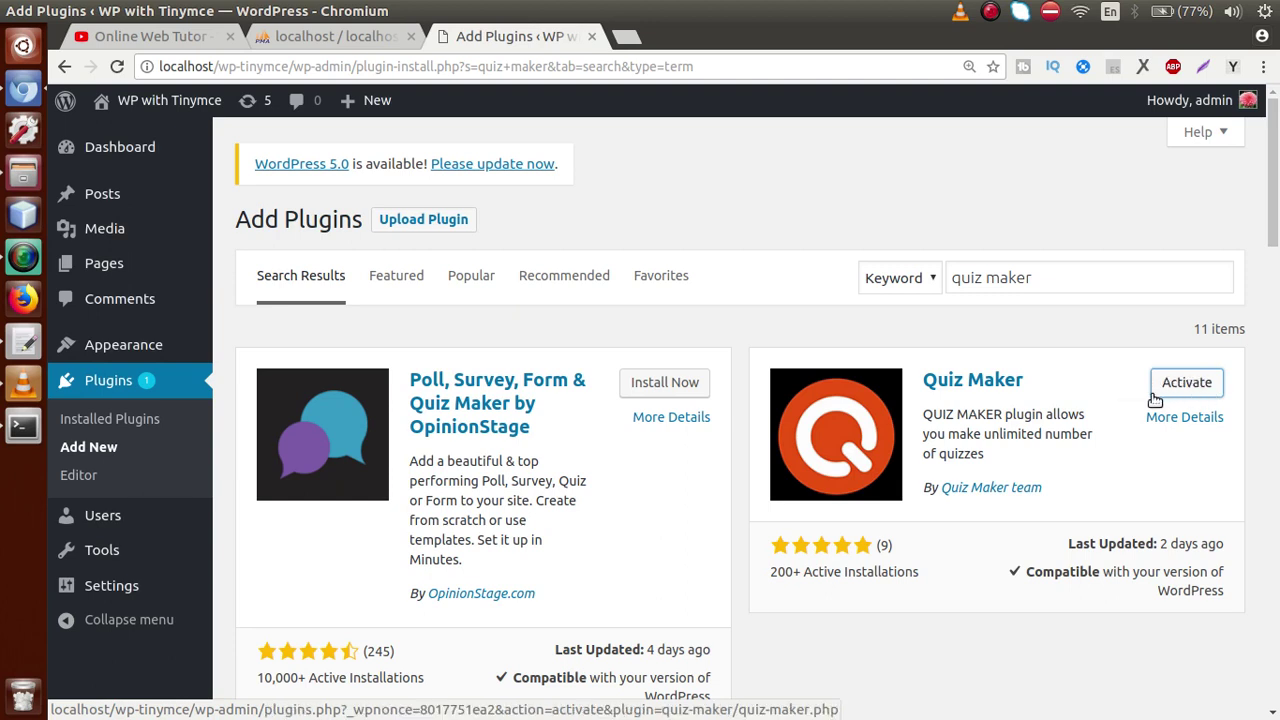
click(1184, 387)
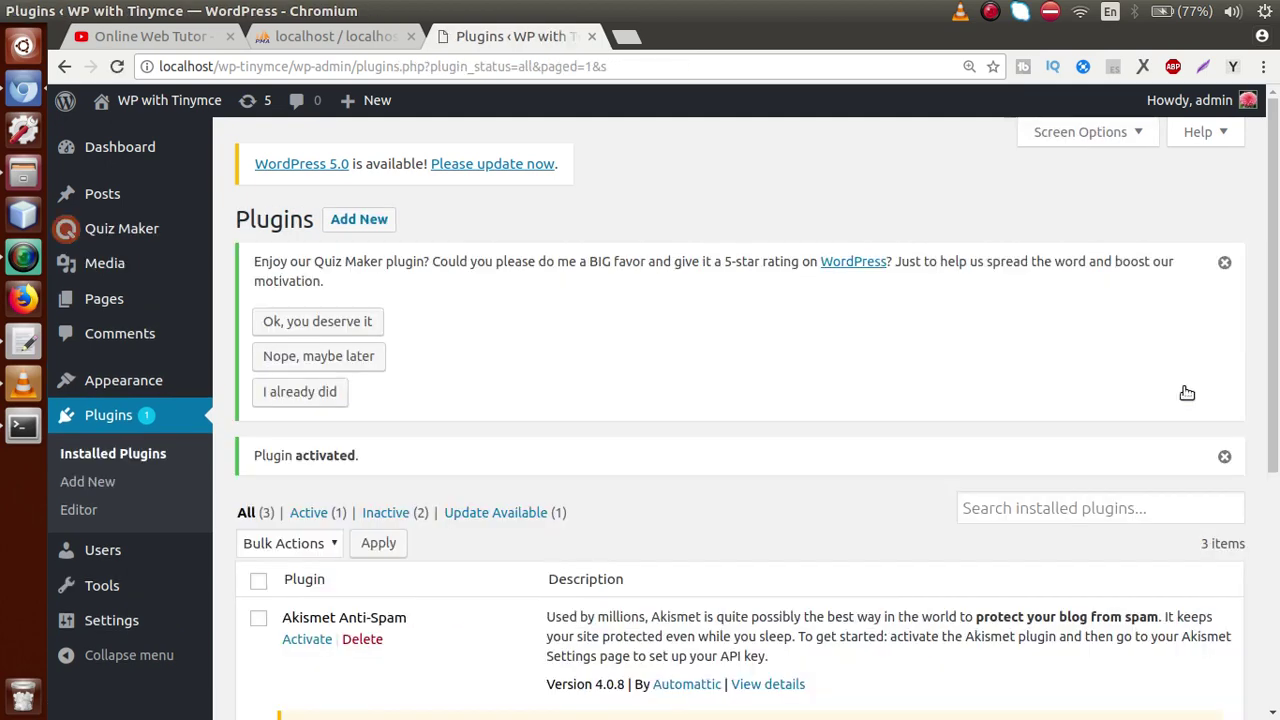
drag(1273, 230, 1245, 508)
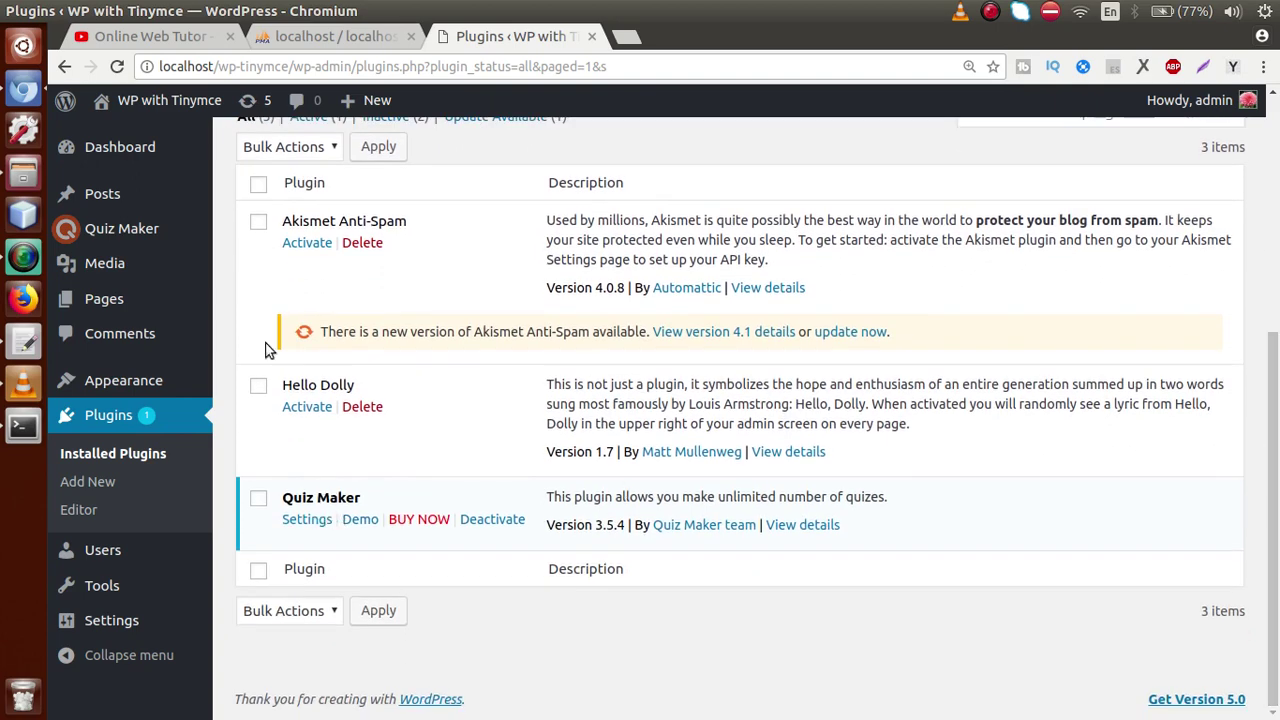
click(101, 194)
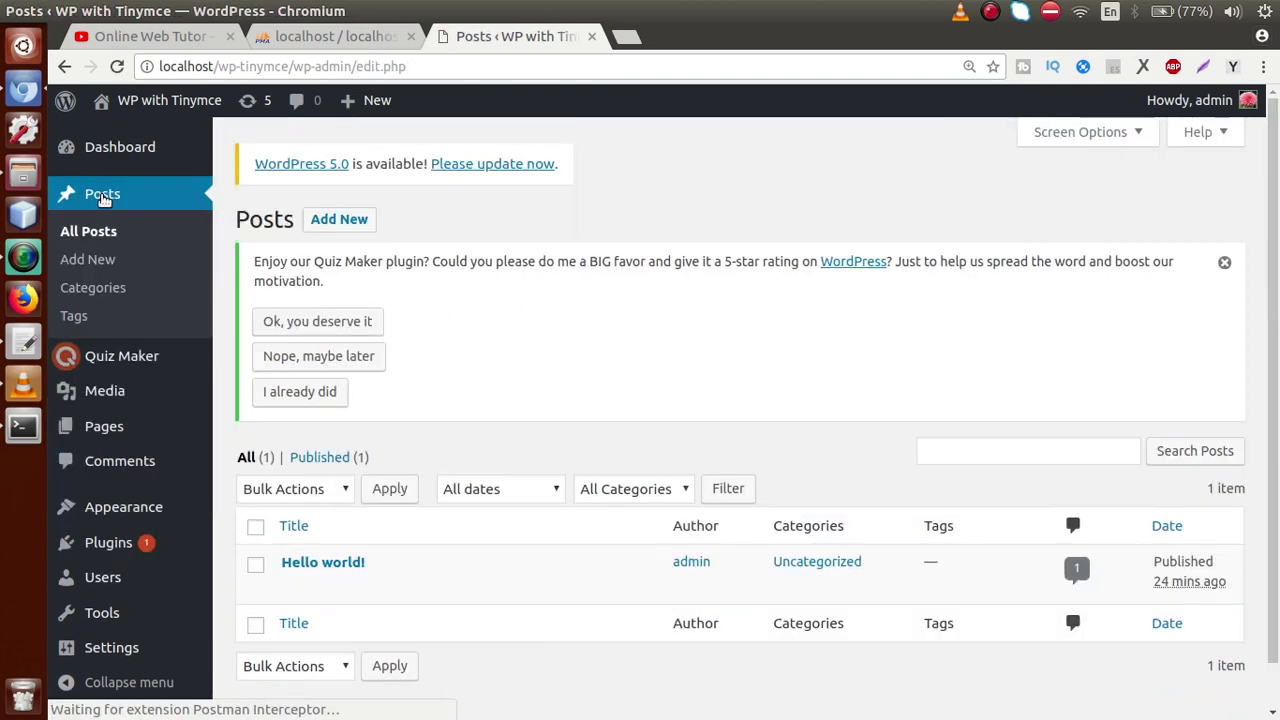
click(345, 221)
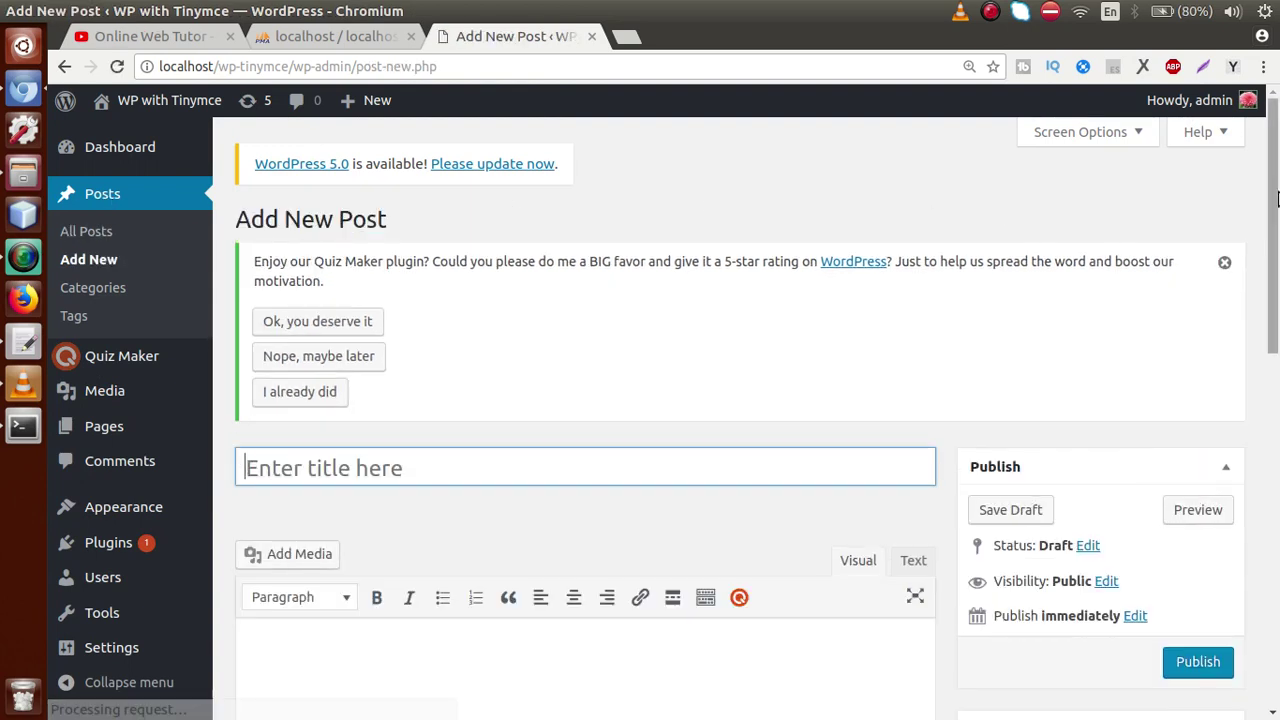
scroll(713, 204, down, 3)
scroll(1272, 288, up, 1)
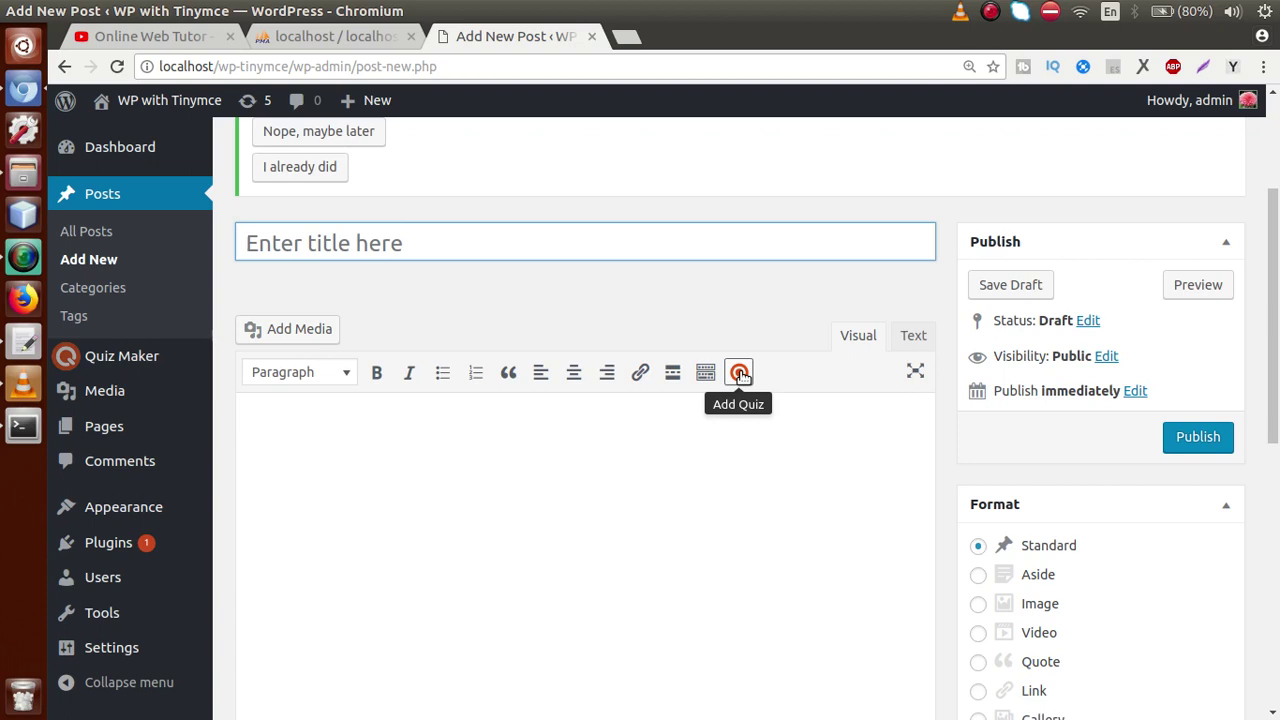
key(shift)
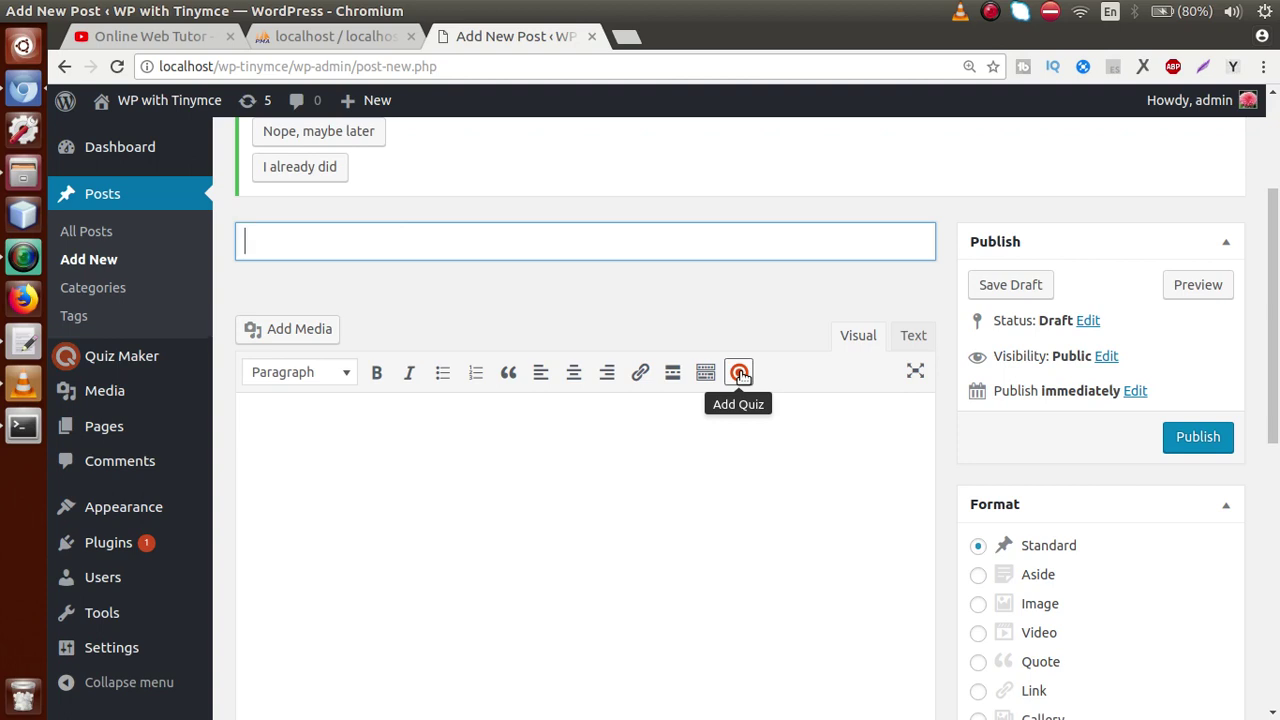
click(739, 372)
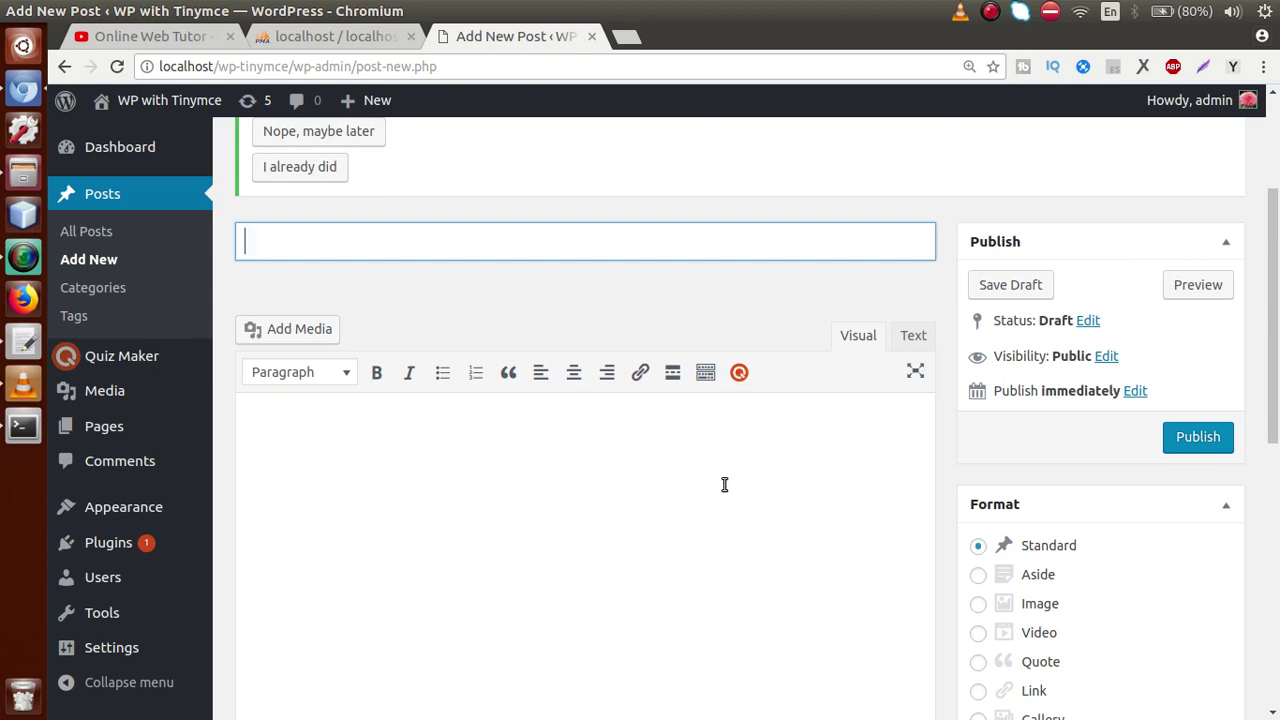
Use the Add Quiz toolbar button to insert the CELEBRITIES quiz shortcode [ays_quiz id="1"].
click(740, 374)
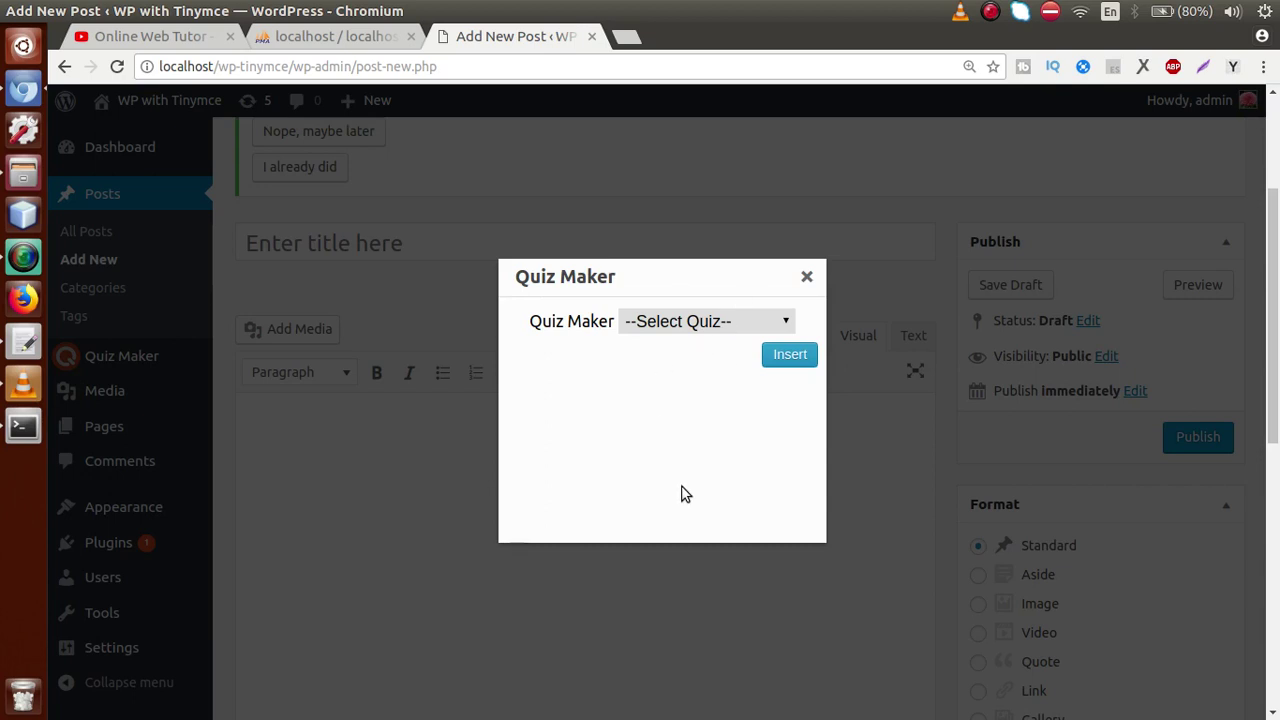
click(689, 321)
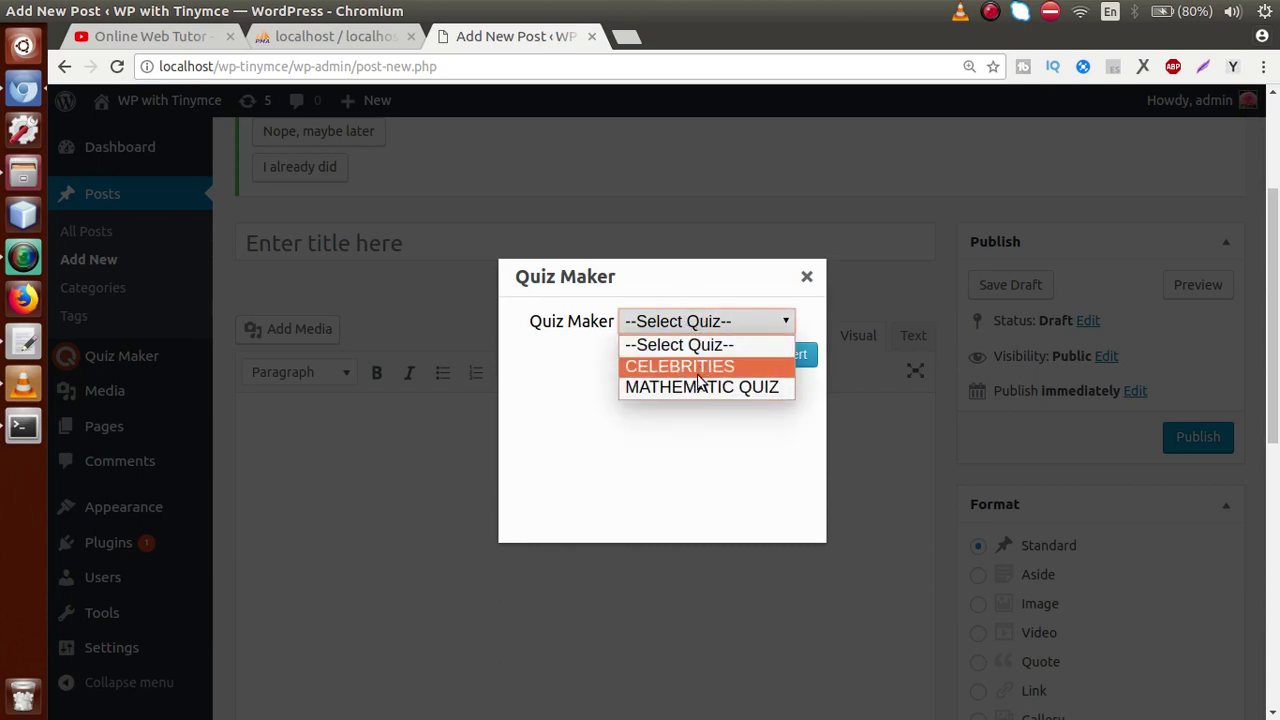
click(688, 366)
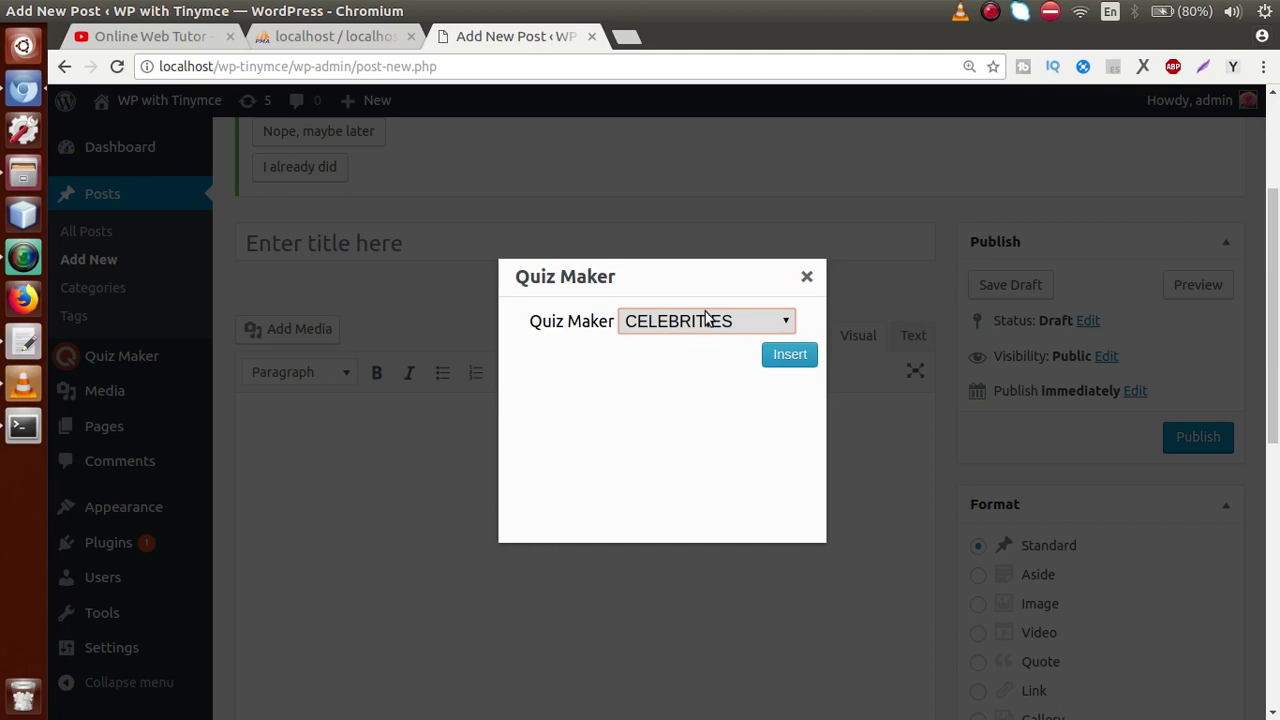
click(778, 356)
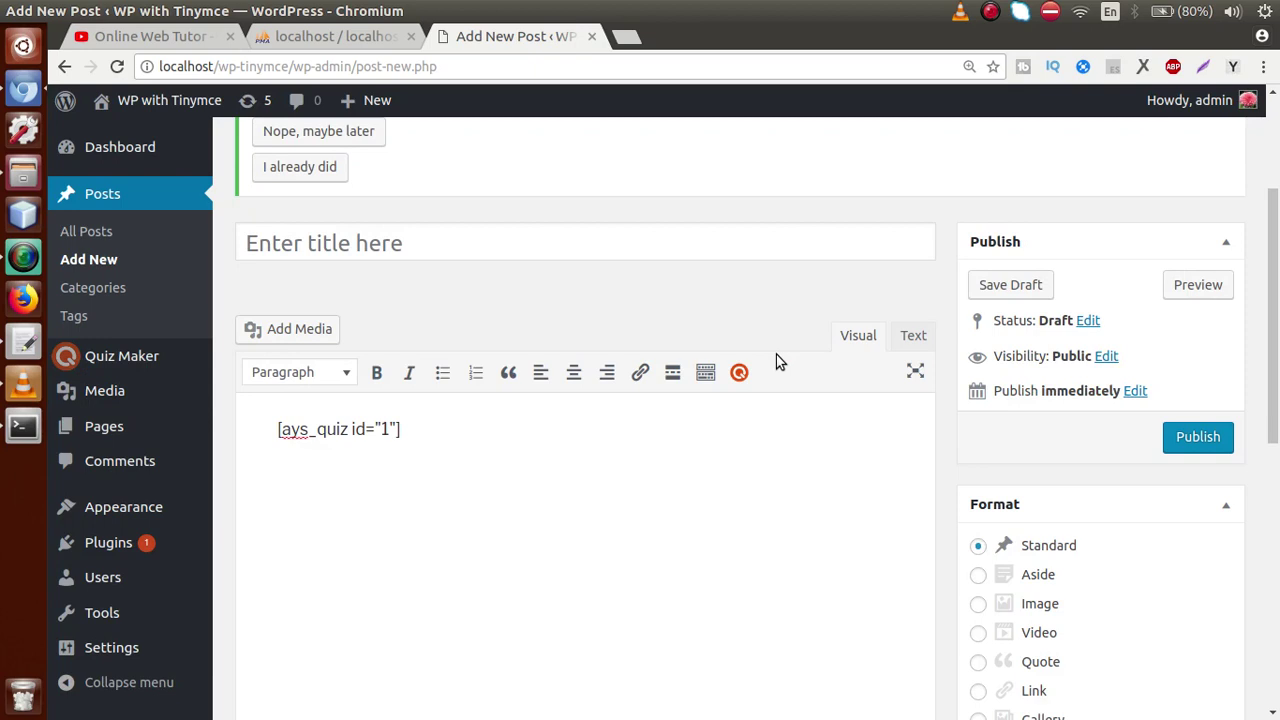
Title the post 'Tinymce post 1' and publish it.
drag(423, 430, 278, 429)
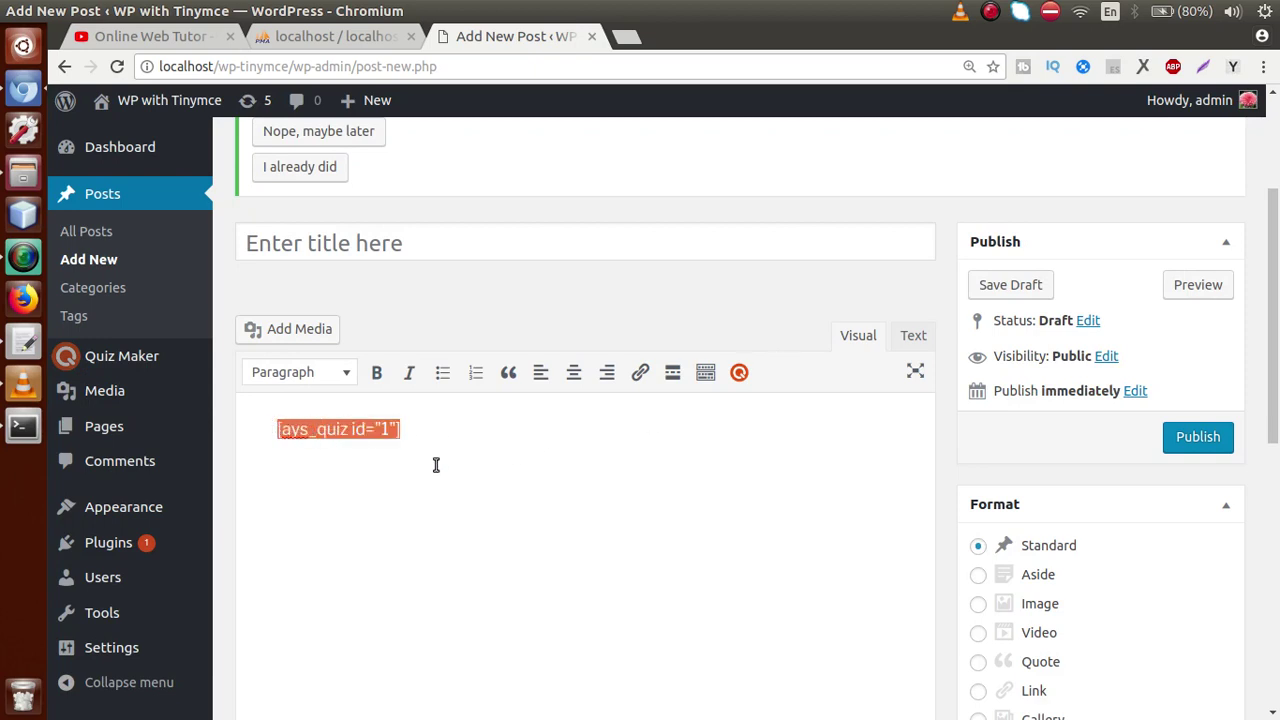
click(559, 483)
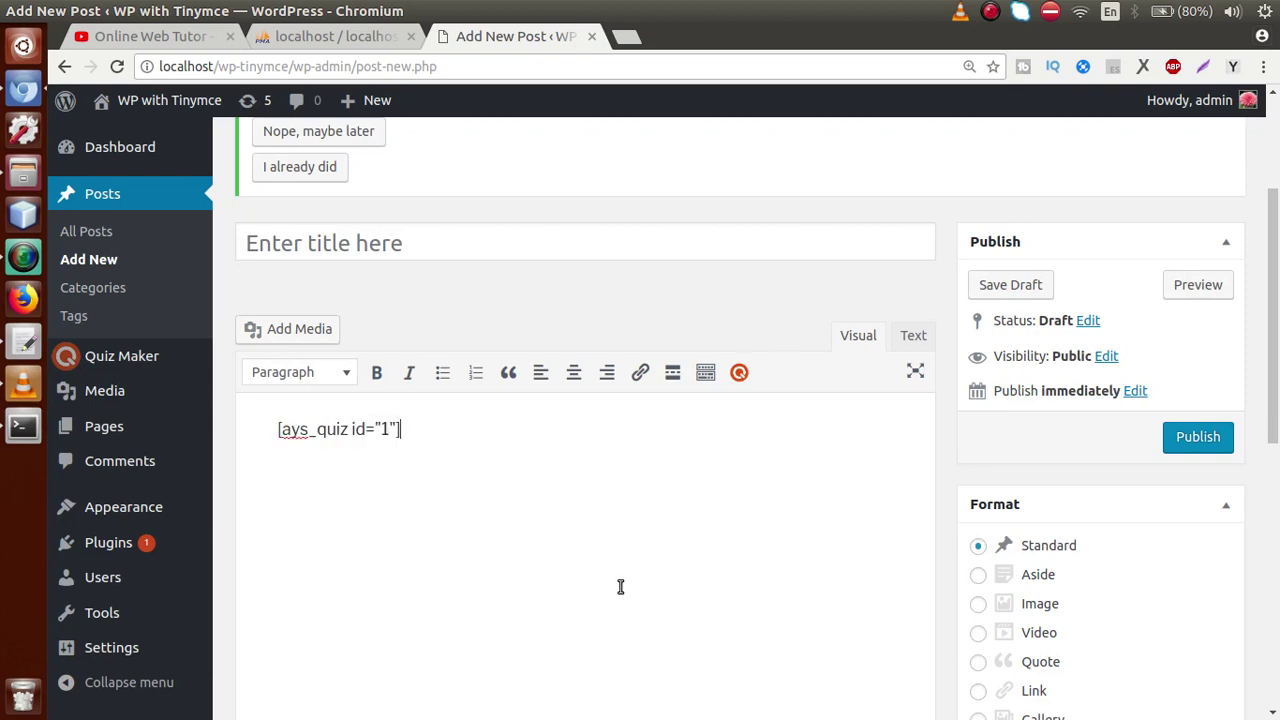
click(409, 248)
text(Tin)
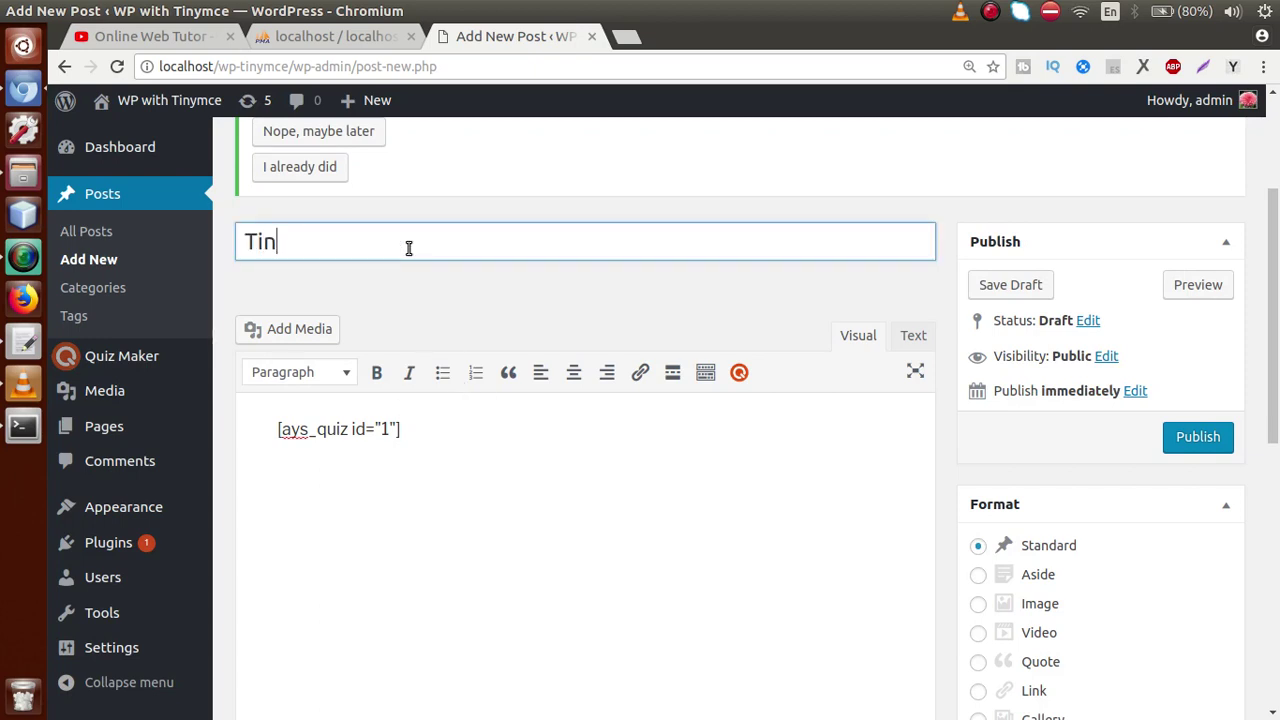
text(ymce post 1)
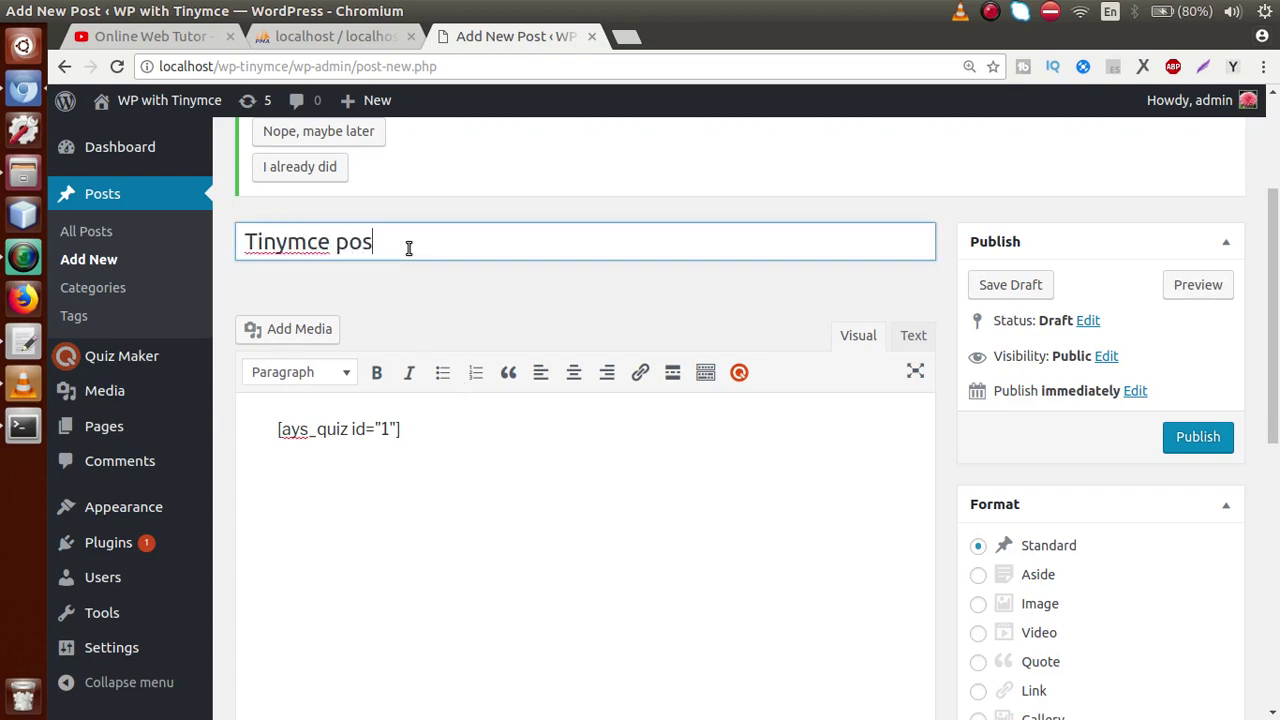
click(1172, 436)
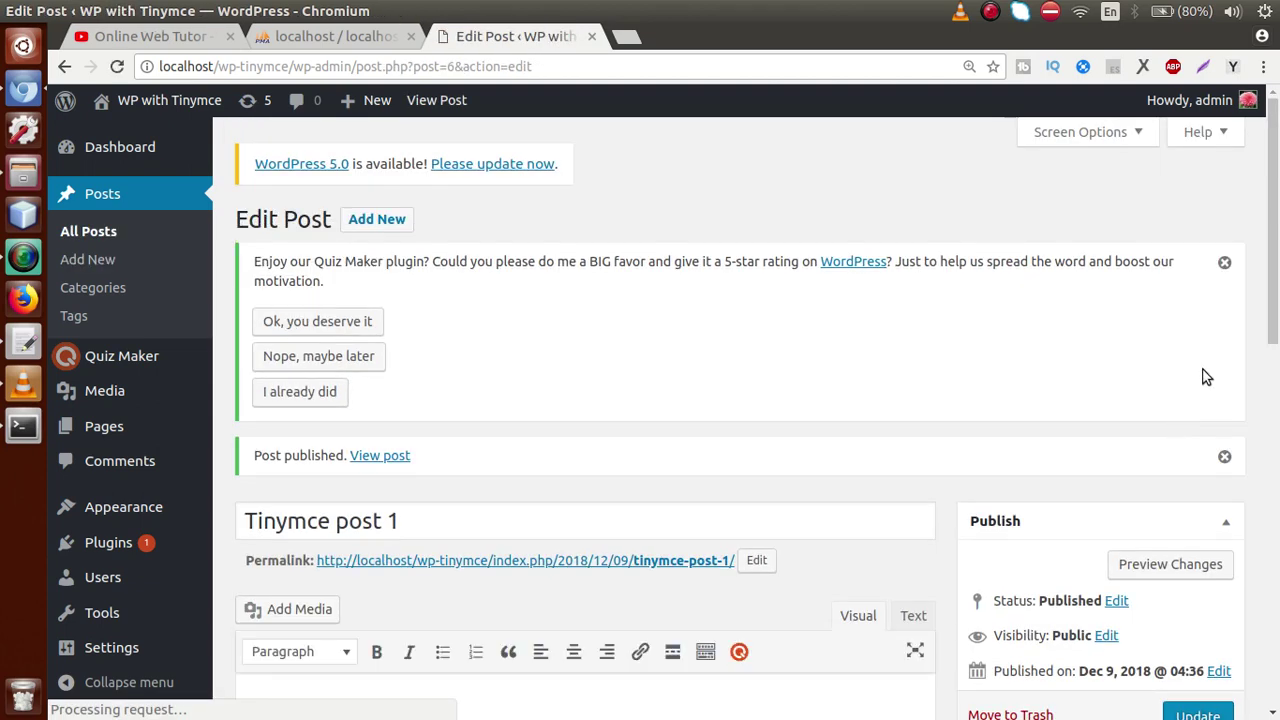
Open the published post's permalink in a new browser tab.
drag(1272, 262, 1266, 373)
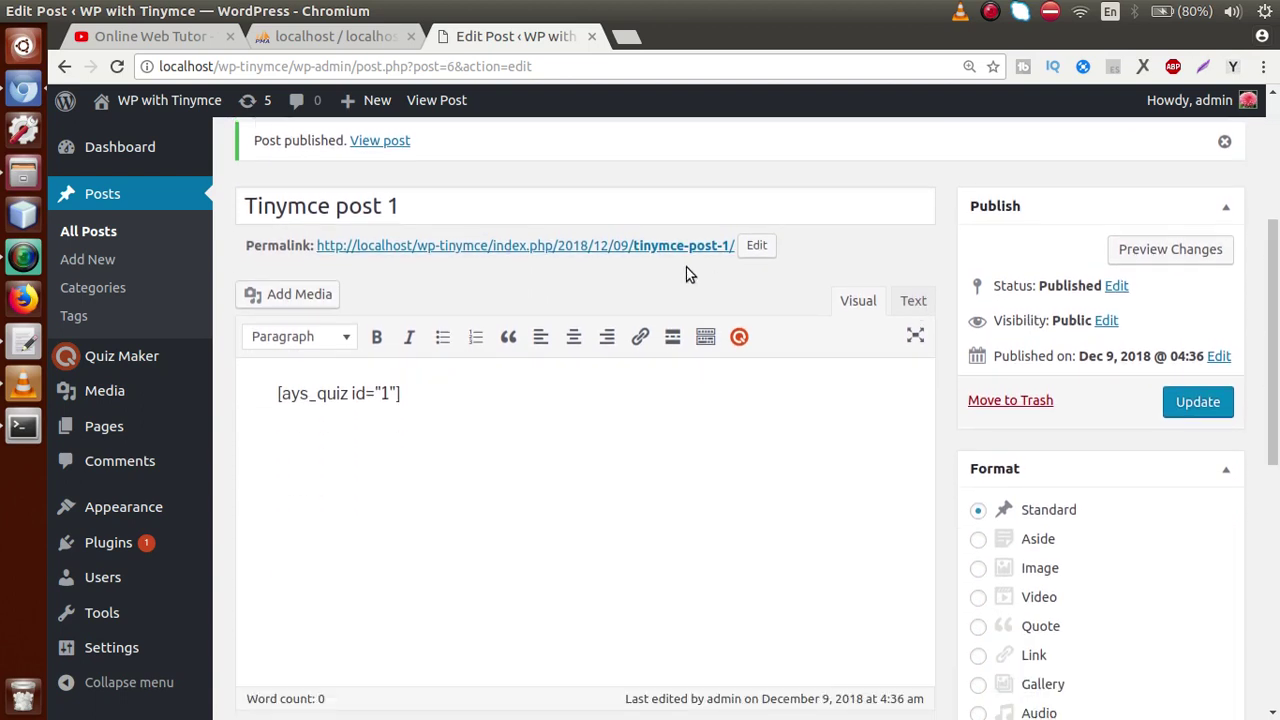
right_click(643, 248)
click(681, 263)
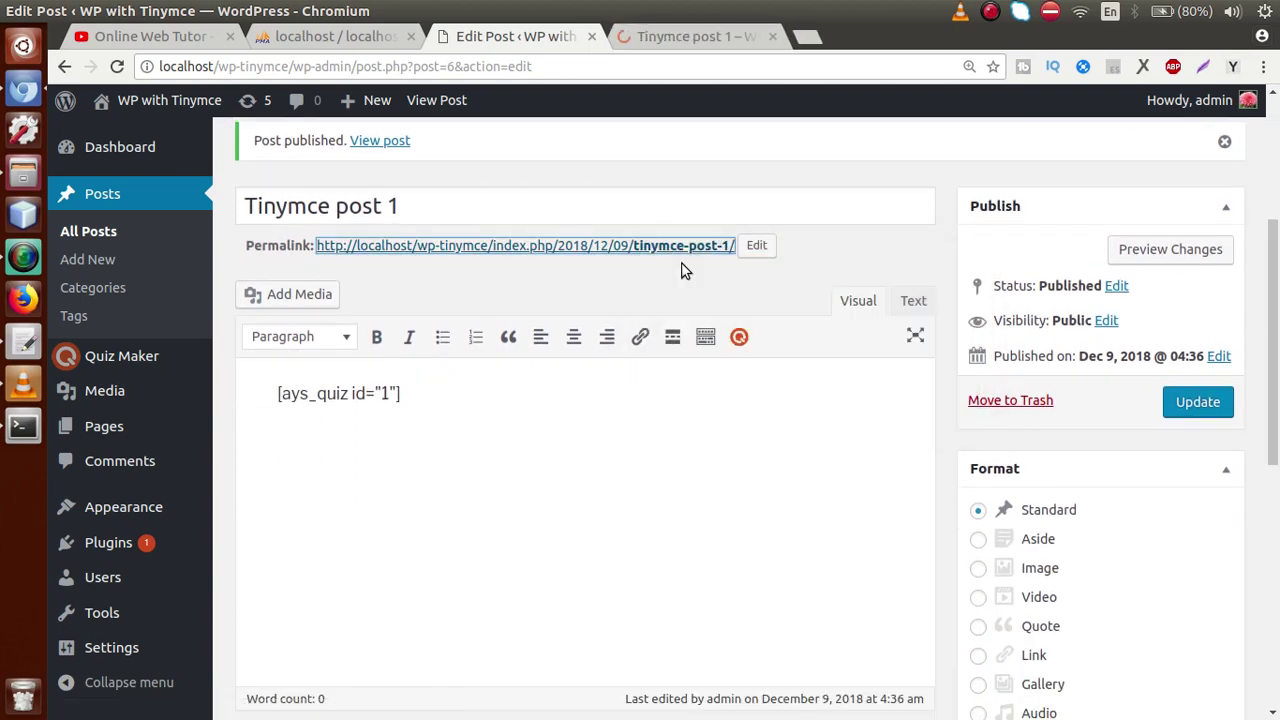
On the live post, start the CELEBRITIES quiz, answer Elon Musk, then return to Edit Post.
click(692, 38)
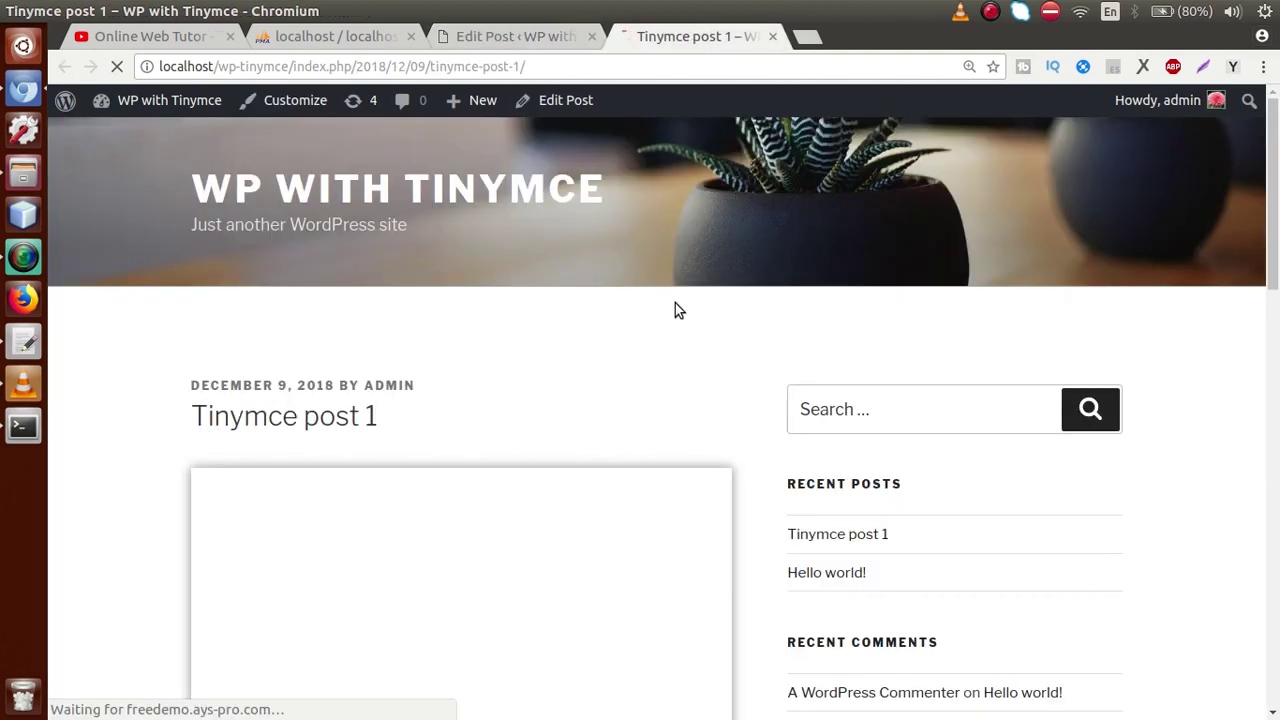
drag(1274, 196, 1261, 300)
click(473, 368)
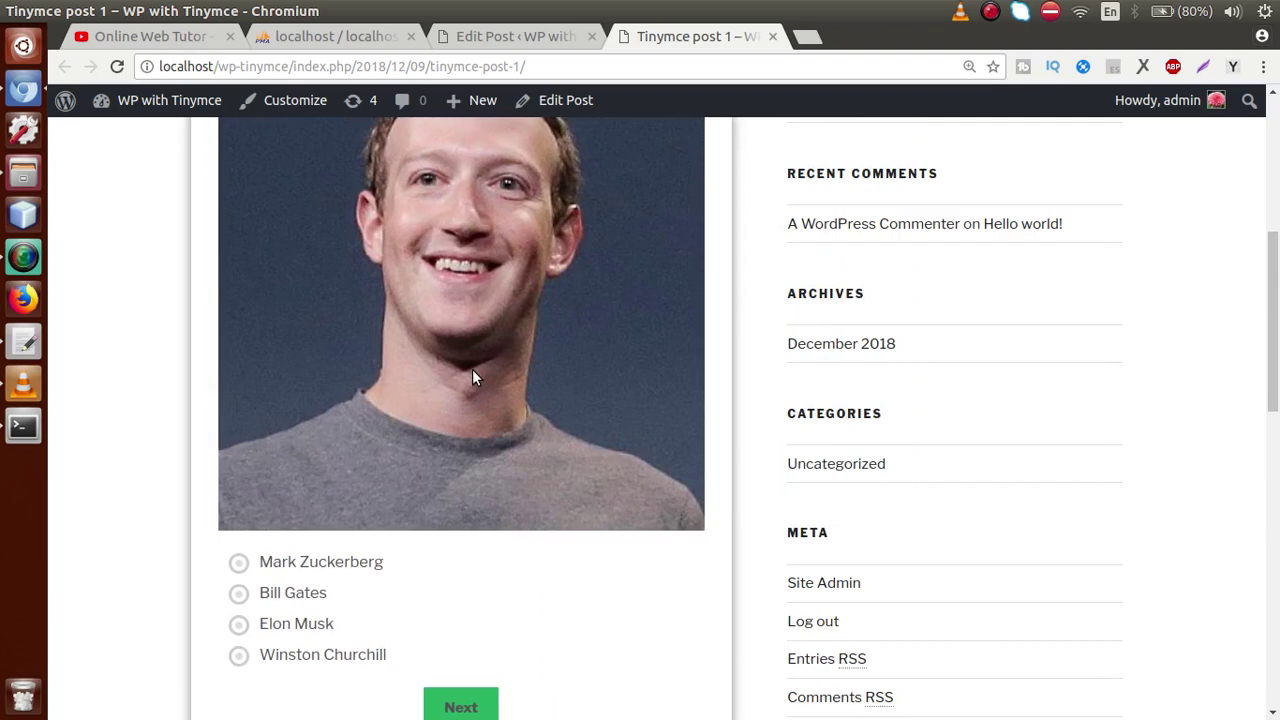
drag(1268, 306, 1268, 388)
scroll(671, 254, up, 6)
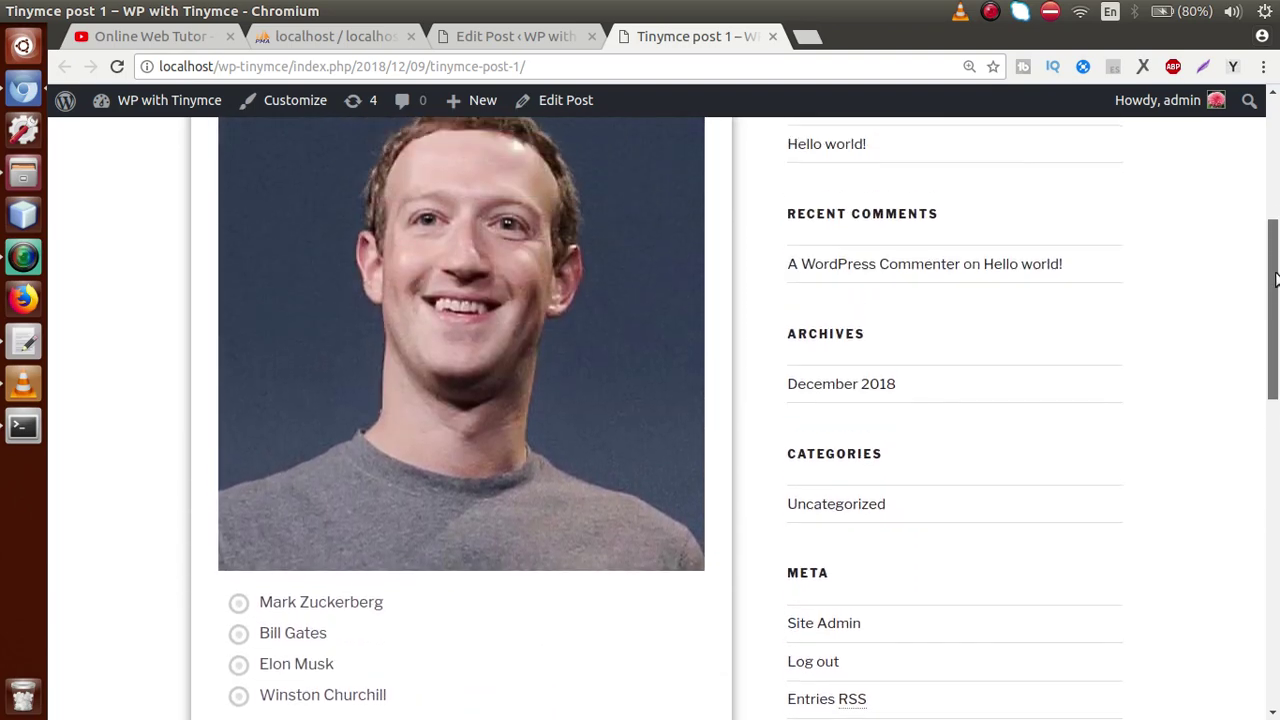
drag(1270, 251, 1240, 410)
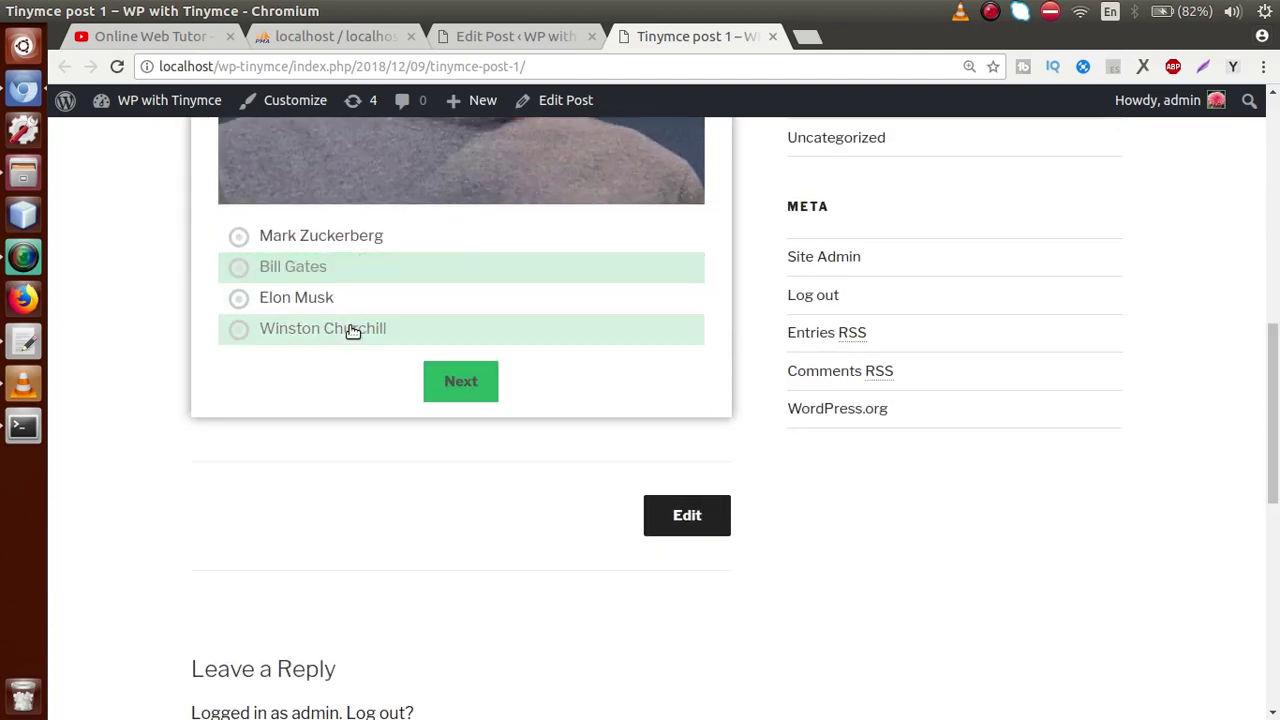
click(489, 304)
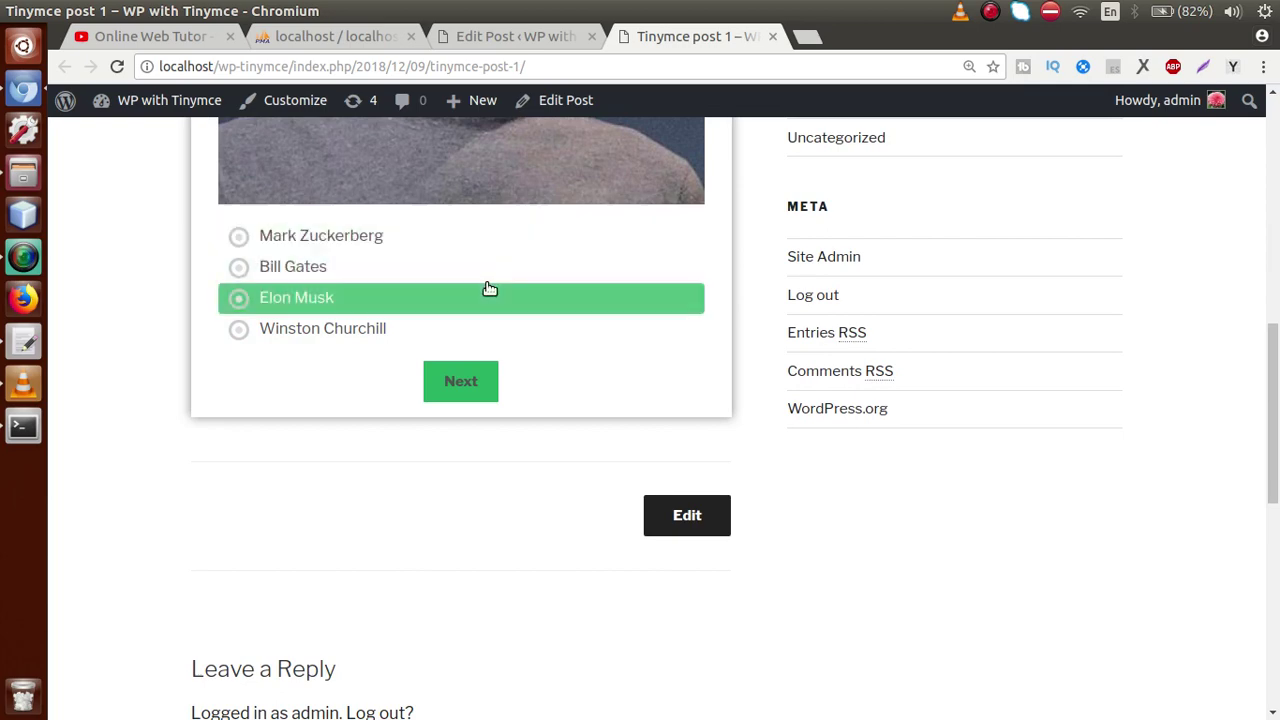
click(517, 36)
click(593, 429)
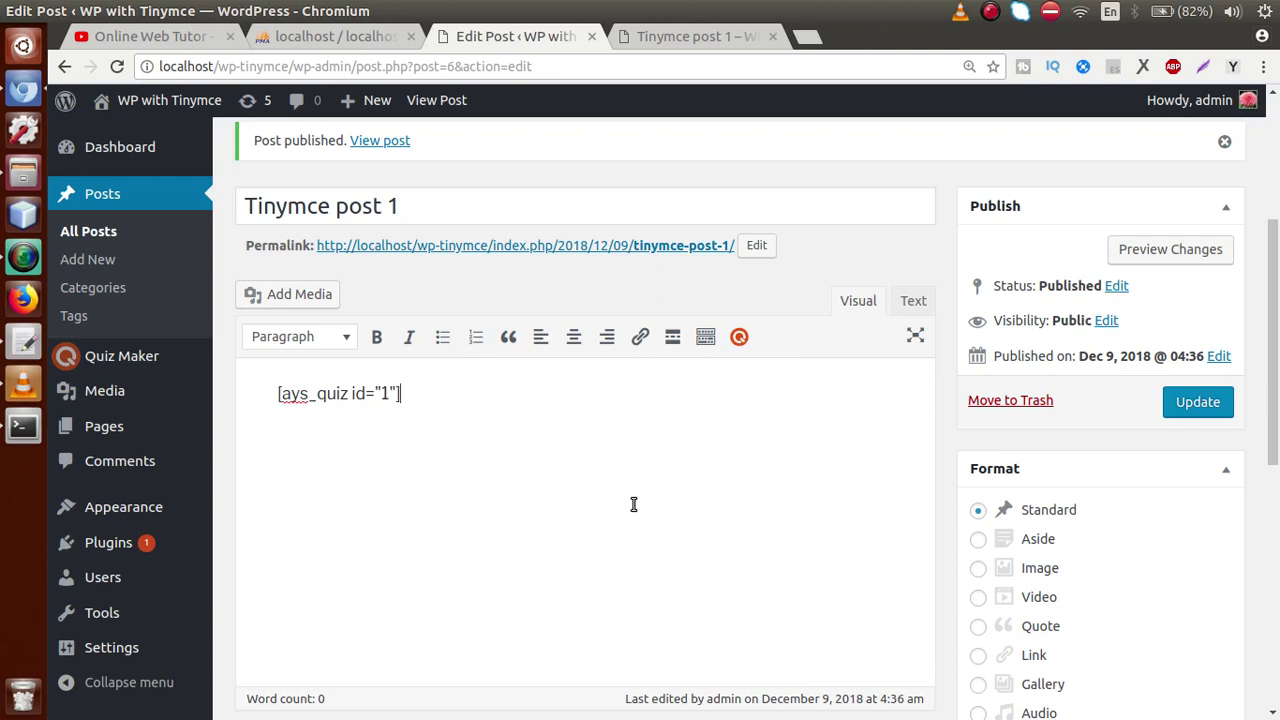
Create a new post titled 'Sample Post 2' with body 'Thisi is sample post we have created'.
drag(1273, 339, 1272, 148)
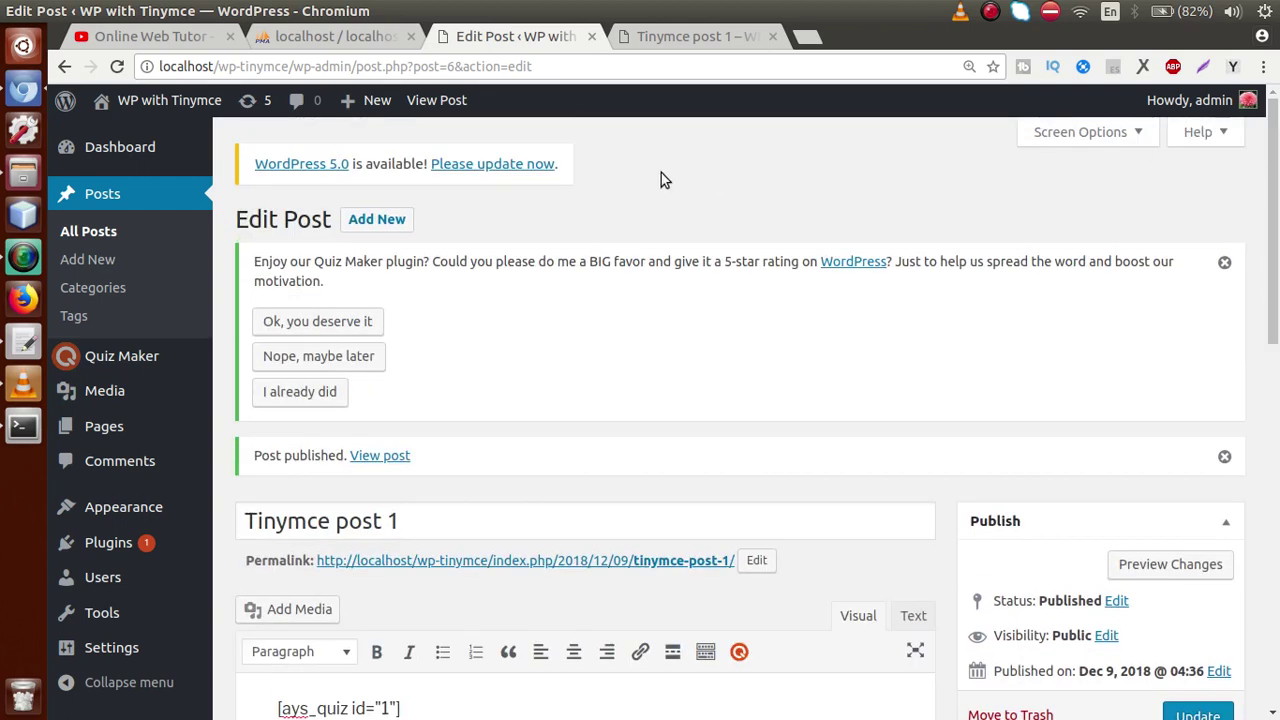
click(403, 221)
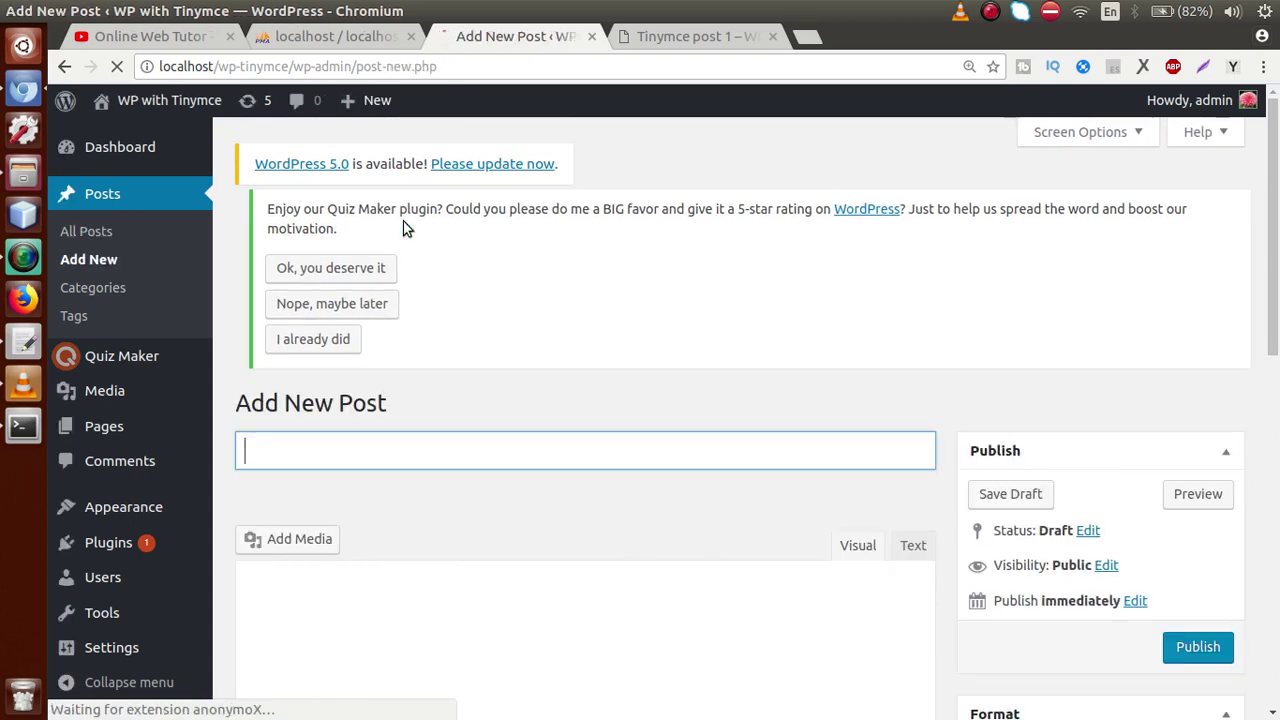
text(S)
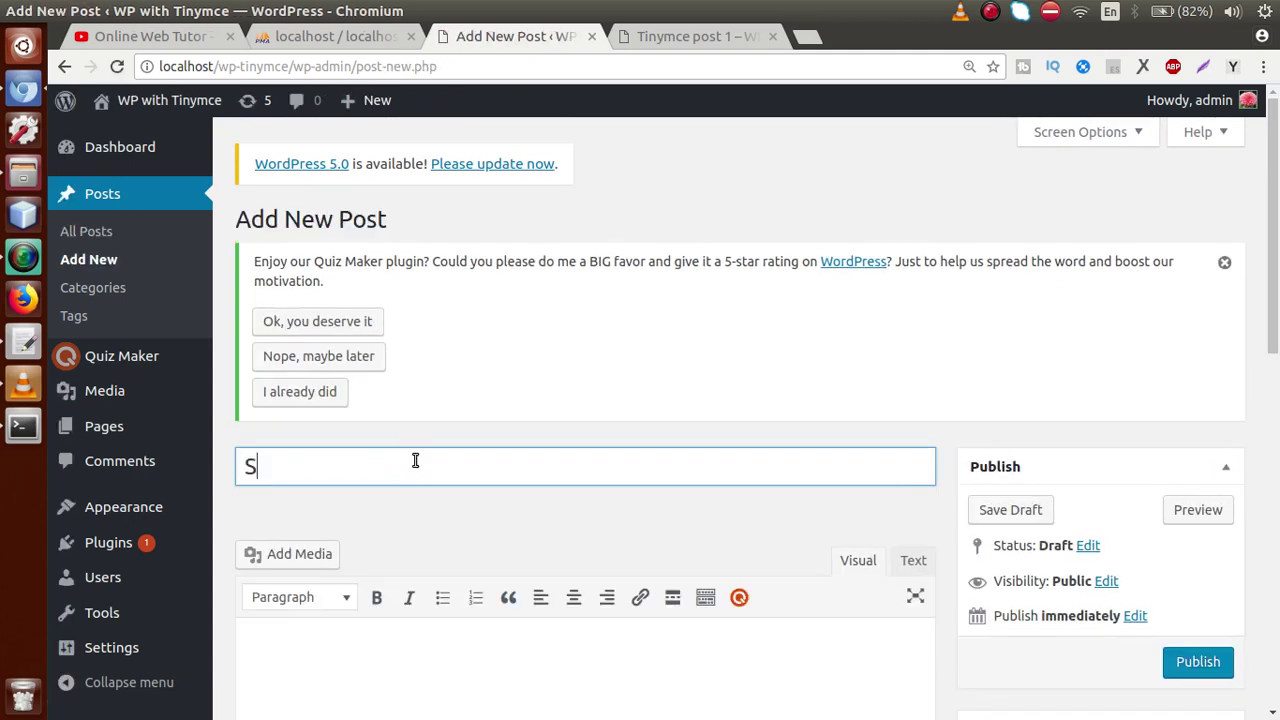
text(ample Post 2)
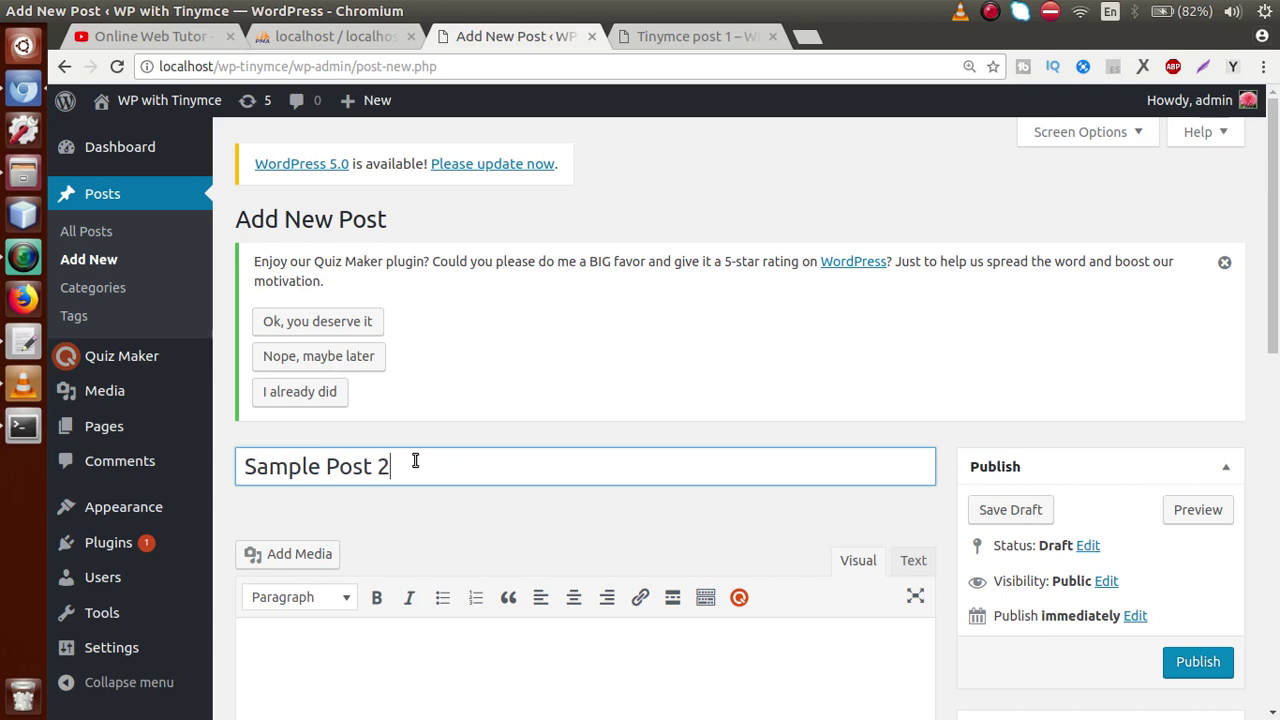
drag(1275, 162, 1275, 322)
click(549, 360)
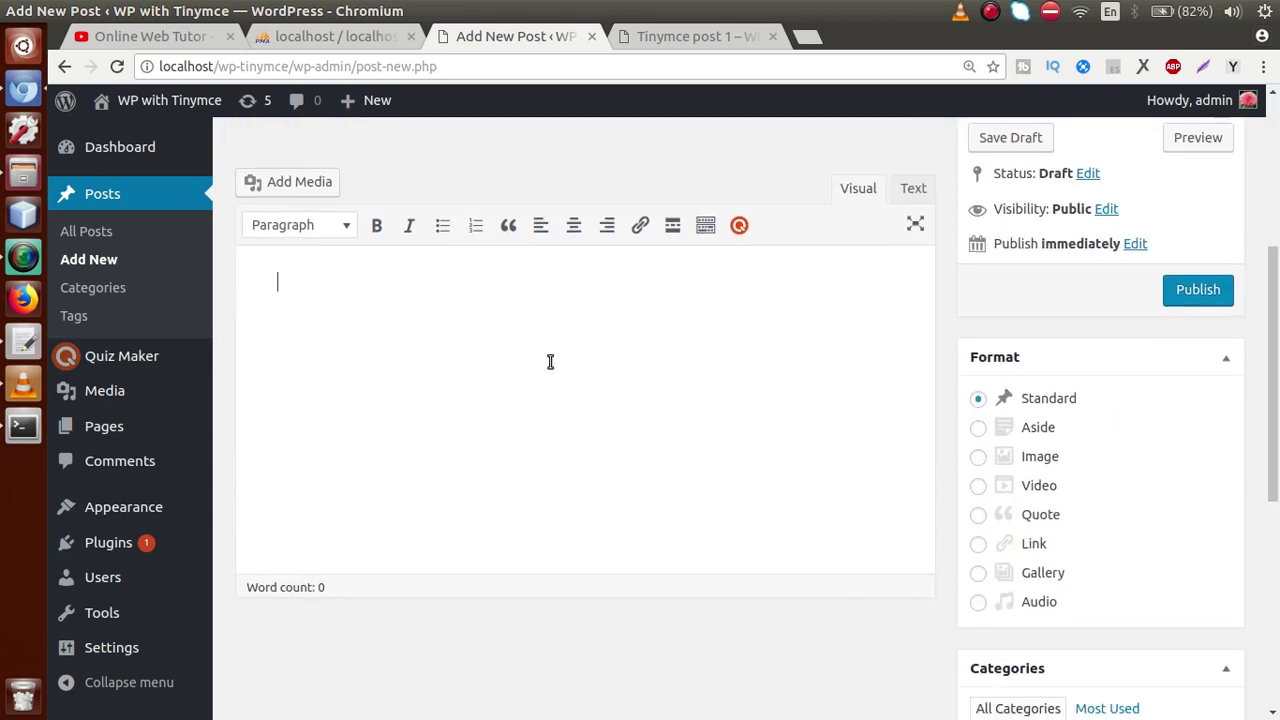
text(Thisi is sample post we have created)
Make the word 'created' bold in the Sample Post 2 body.
scroll(549, 361, up, 1)
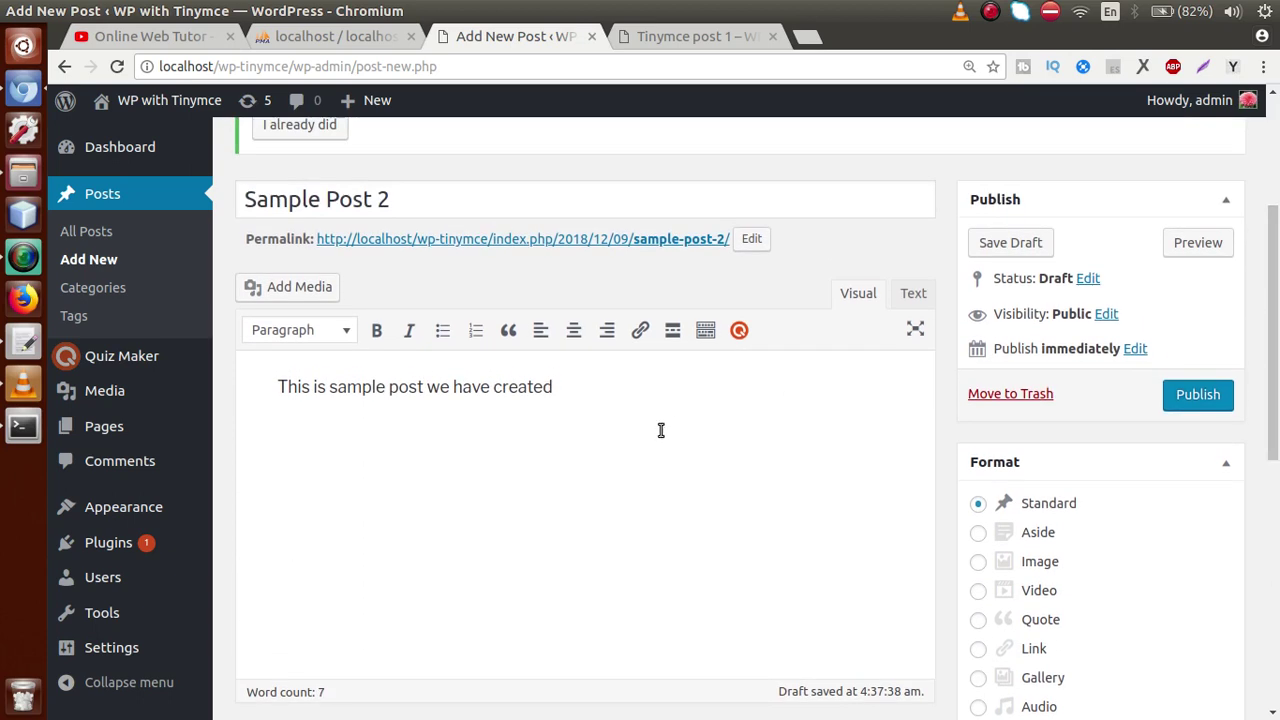
drag(556, 386, 494, 390)
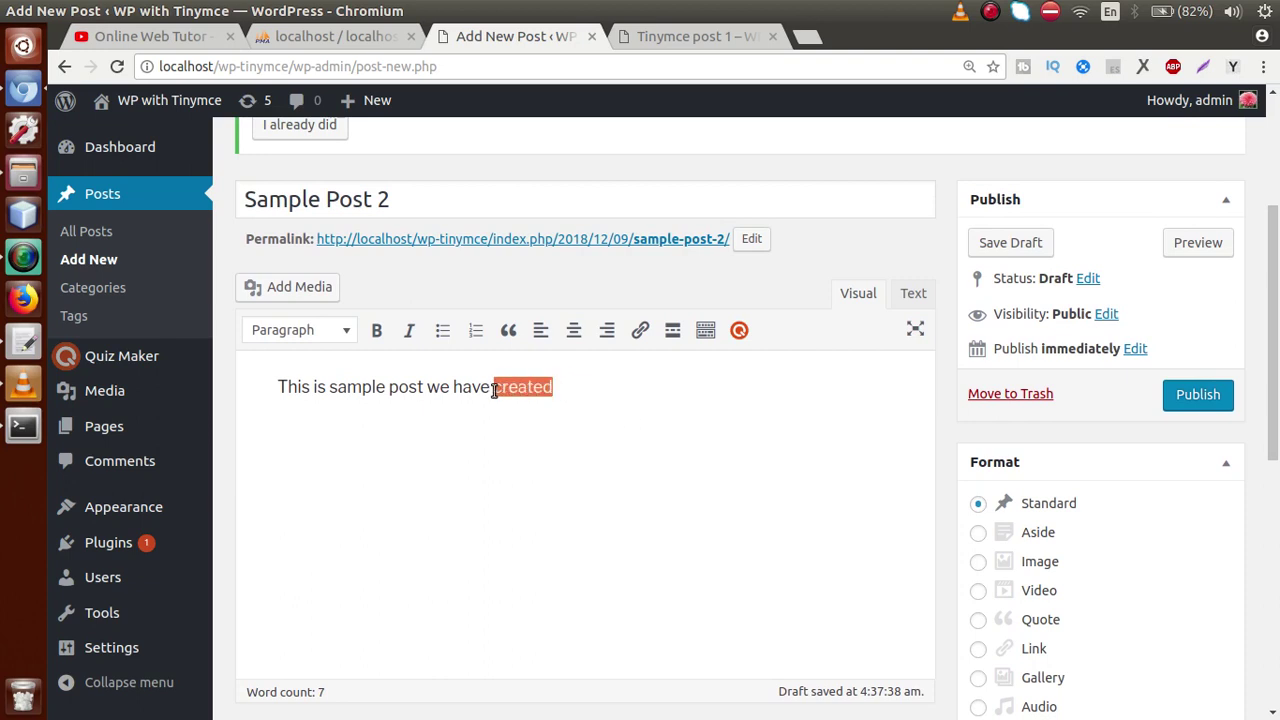
click(377, 331)
click(561, 444)
drag(561, 383, 492, 389)
click(588, 394)
Italicize 'sample post', then select the whole sentence.
drag(327, 388, 428, 390)
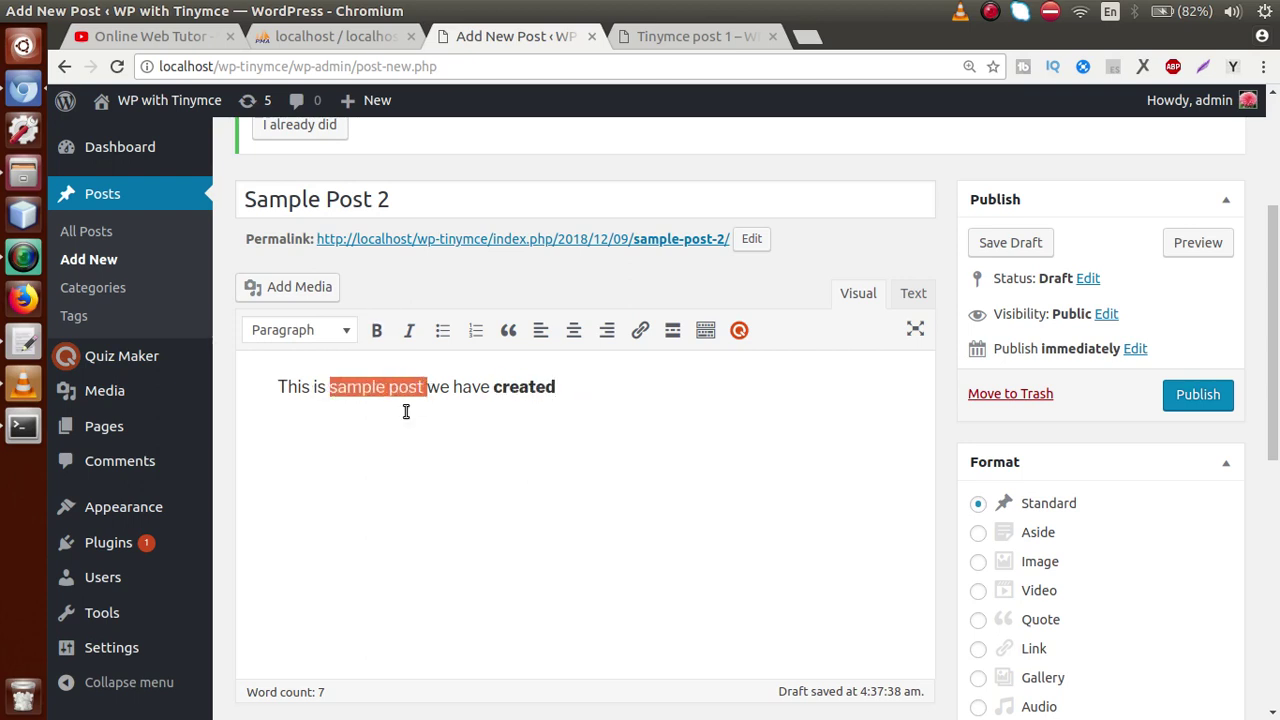
click(414, 335)
click(410, 414)
drag(422, 388, 330, 389)
click(370, 406)
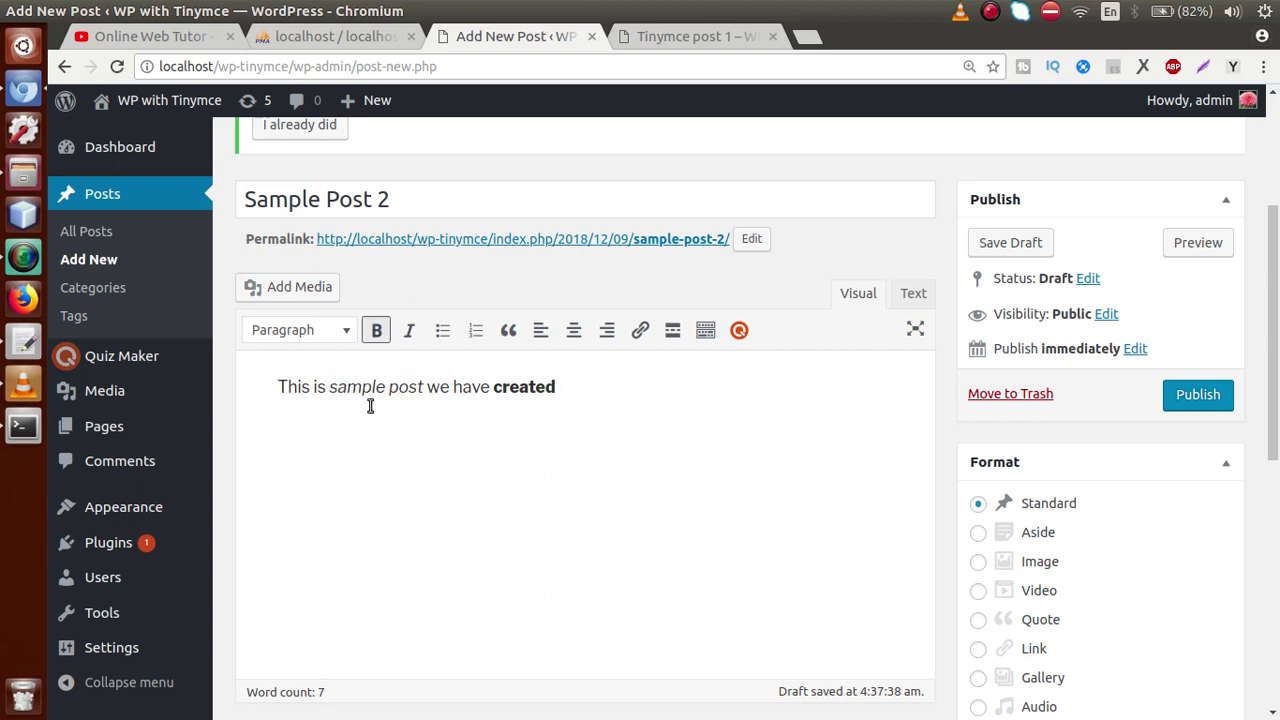
drag(563, 388, 278, 388)
click(318, 432)
drag(608, 385, 270, 388)
Highlight the github.com/owthub/wp-with-tinymce link line in the gedit notes to point it out.
key(Right)
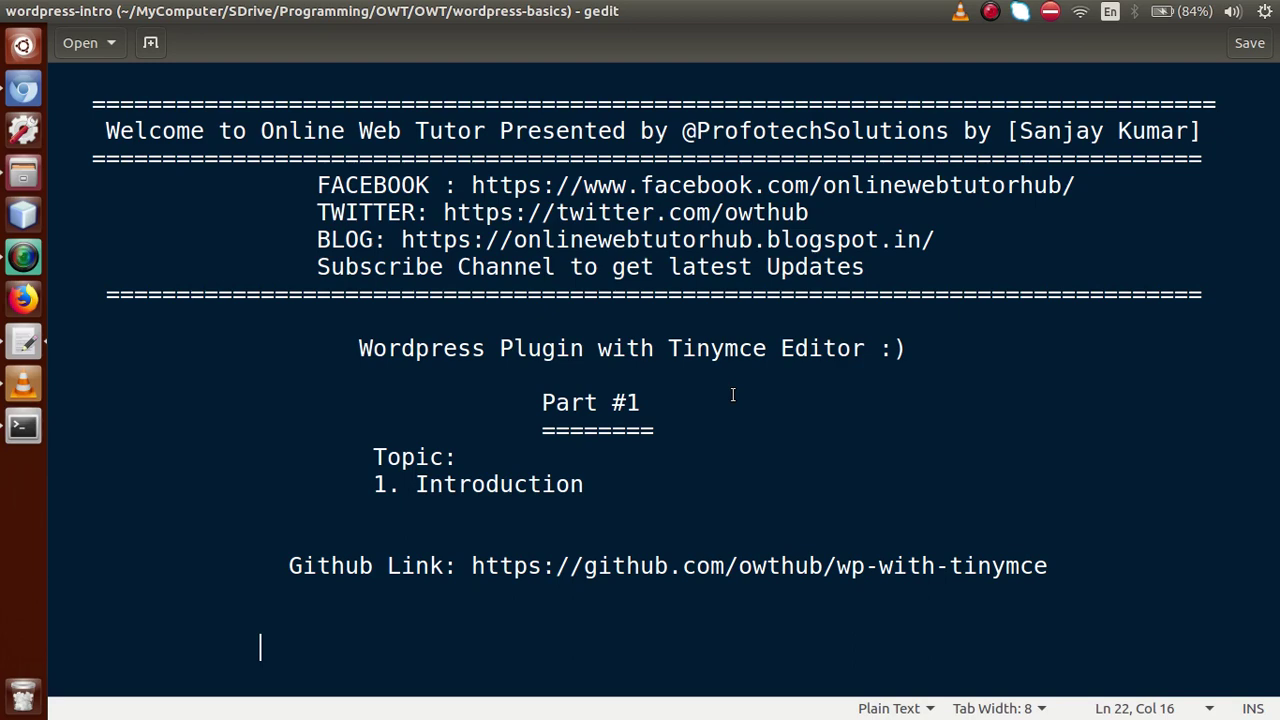
drag(472, 566, 1060, 566)
click(1060, 566)
drag(1048, 566, 474, 568)
click(487, 602)
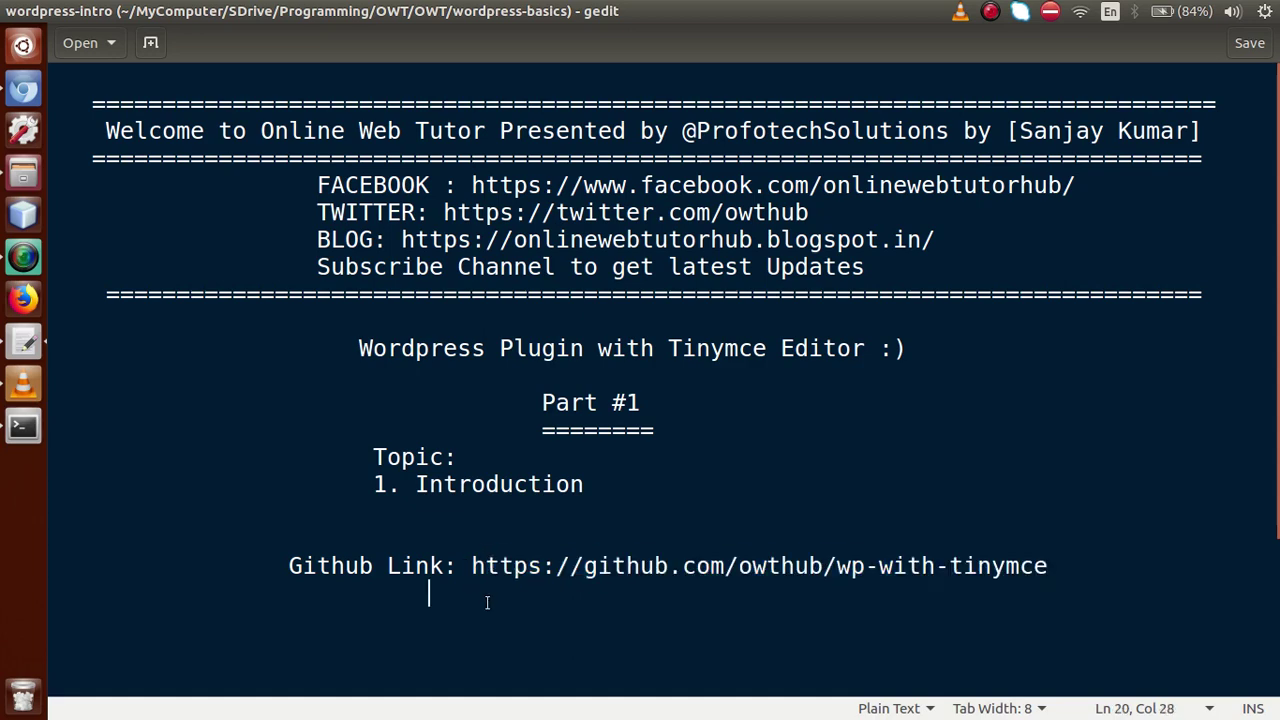